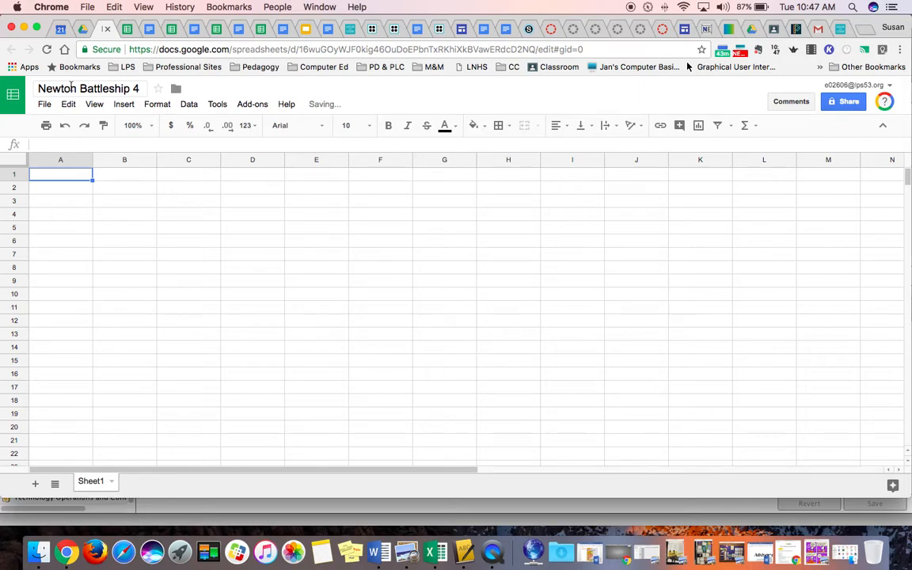
Open the Battleship Instructions document and review the numbered setup steps from the beginning
left_click(149, 30)
left_click(195, 30)
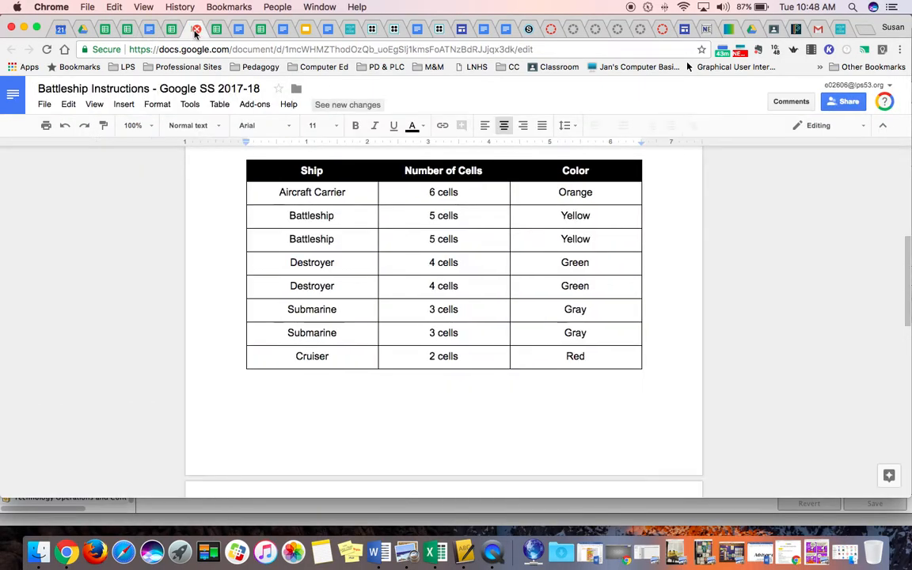
scroll(273, 212, "up", 5)
scroll(273, 212, "down", 2)
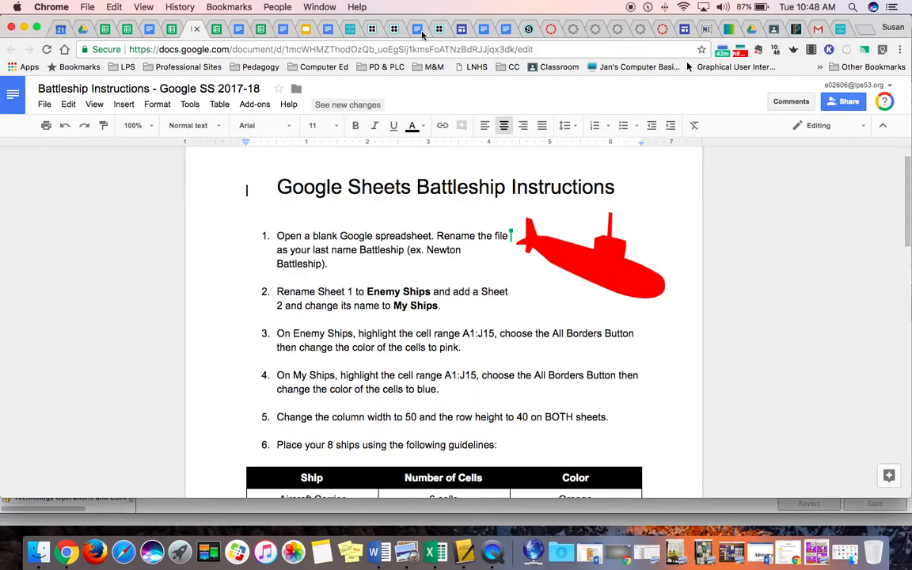
Return to the blank Battleship 4 spreadsheet and rename Sheet1 as "Enemy Ships"
left_click(173, 29)
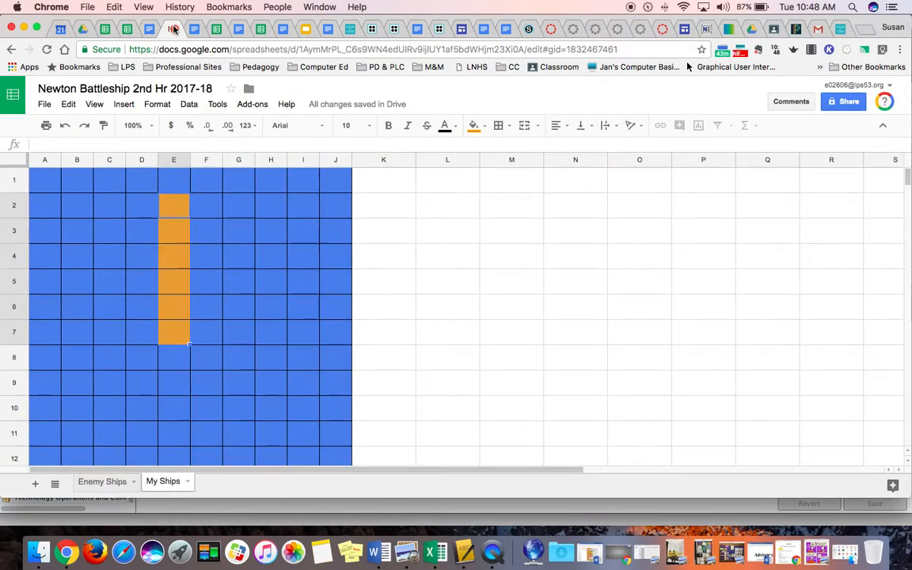
left_click(127, 30)
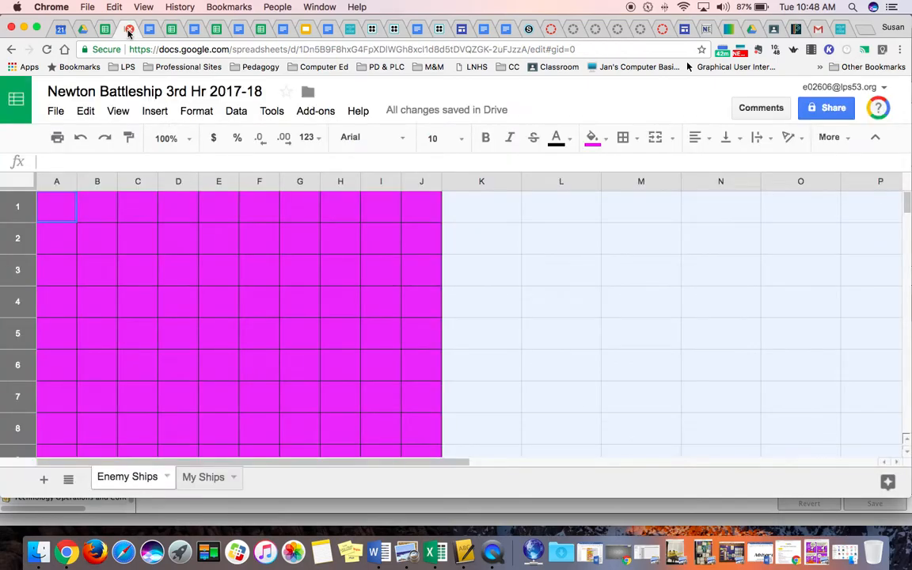
left_click(105, 30)
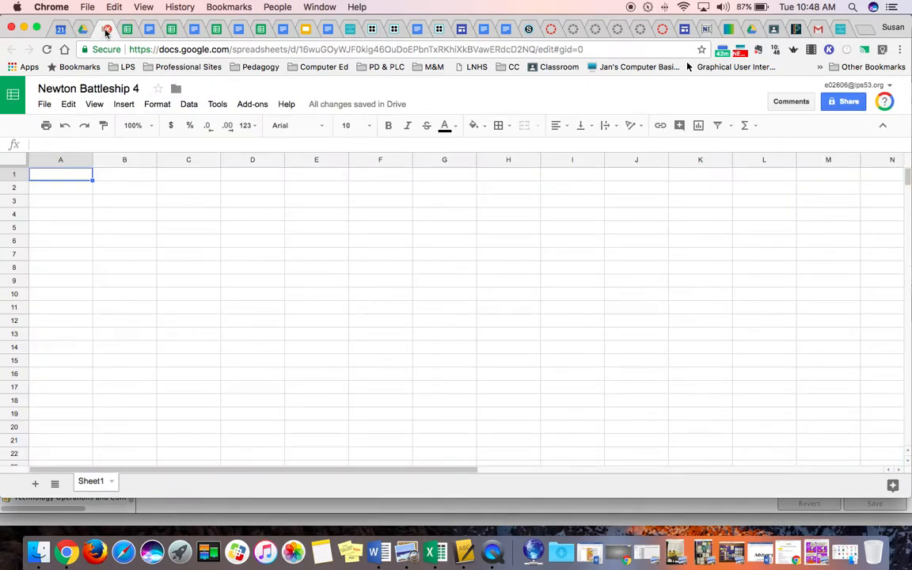
scroll(174, 220, "down", 1)
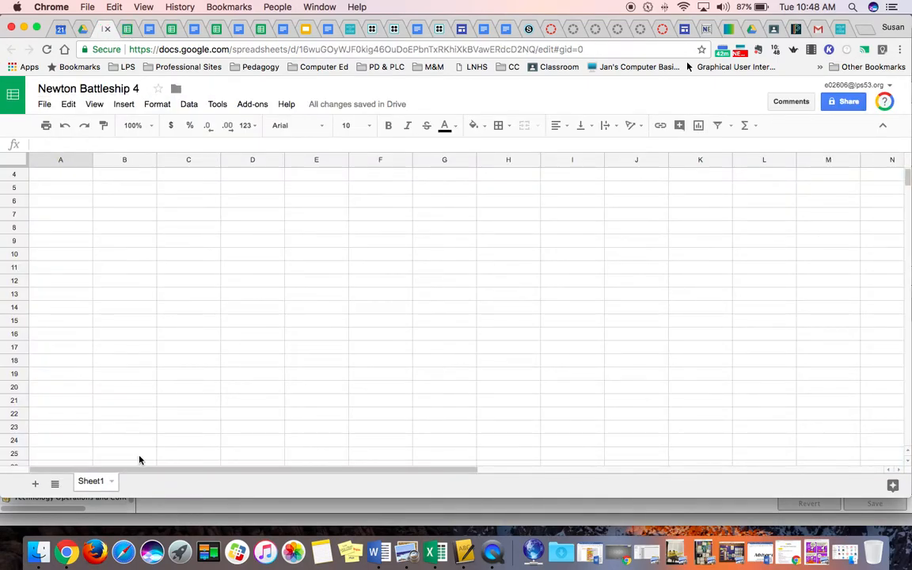
left_click(111, 482)
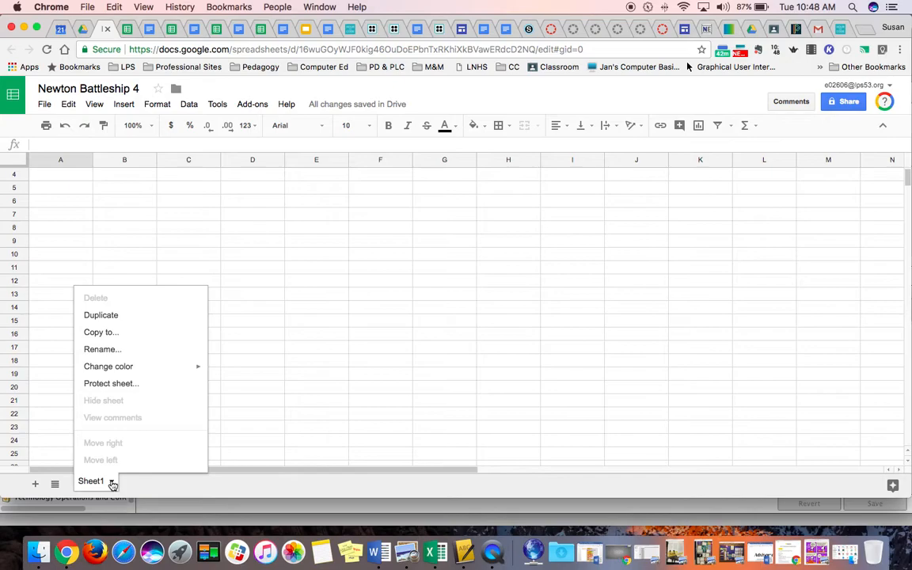
left_click(113, 352)
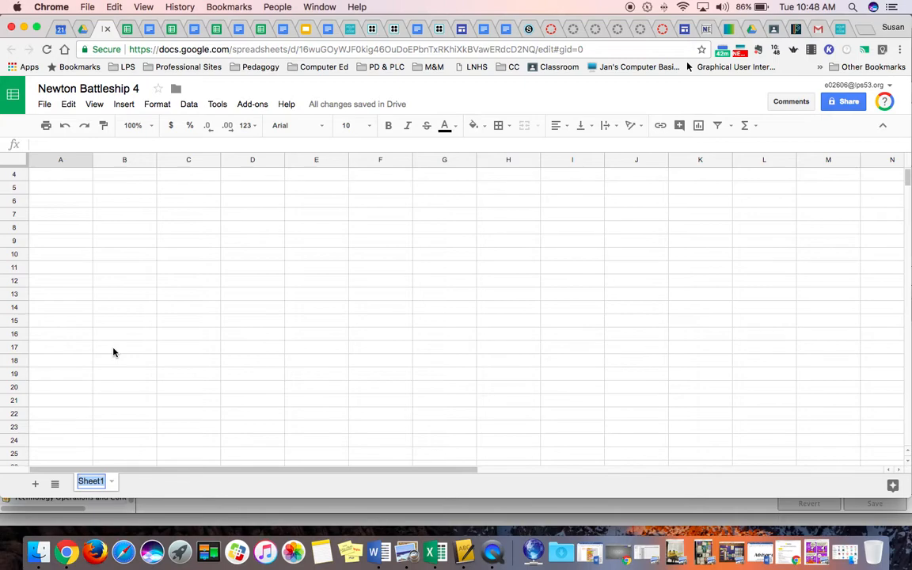
type("Enemy Ships")
key("Return")
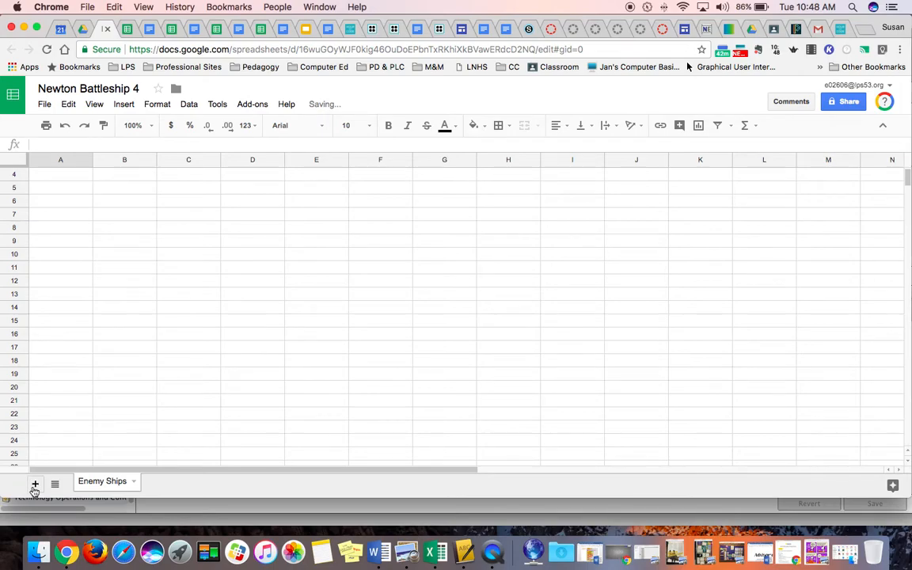
Add a second sheet to the spreadsheet and rename it "My Ships"
left_click(35, 483)
left_click(179, 485)
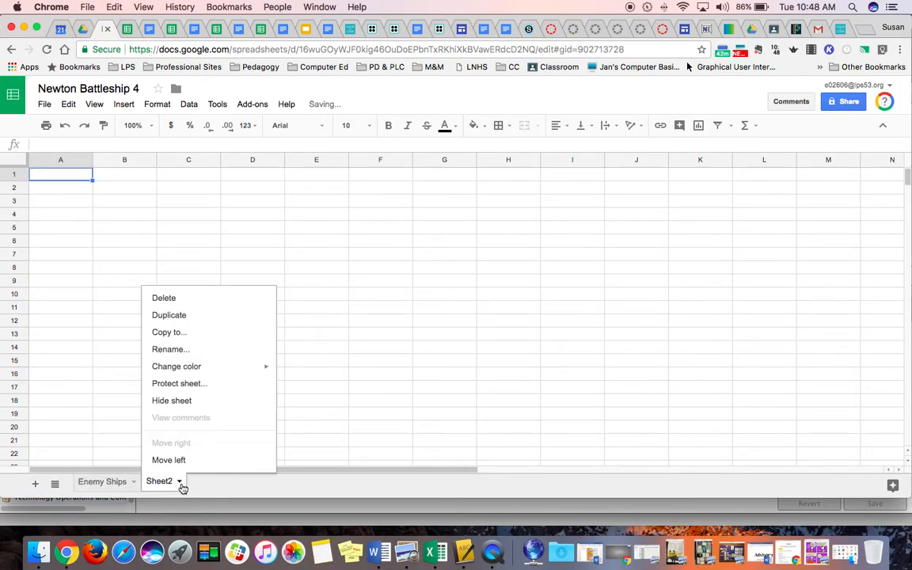
left_click(176, 351)
type("My Ships")
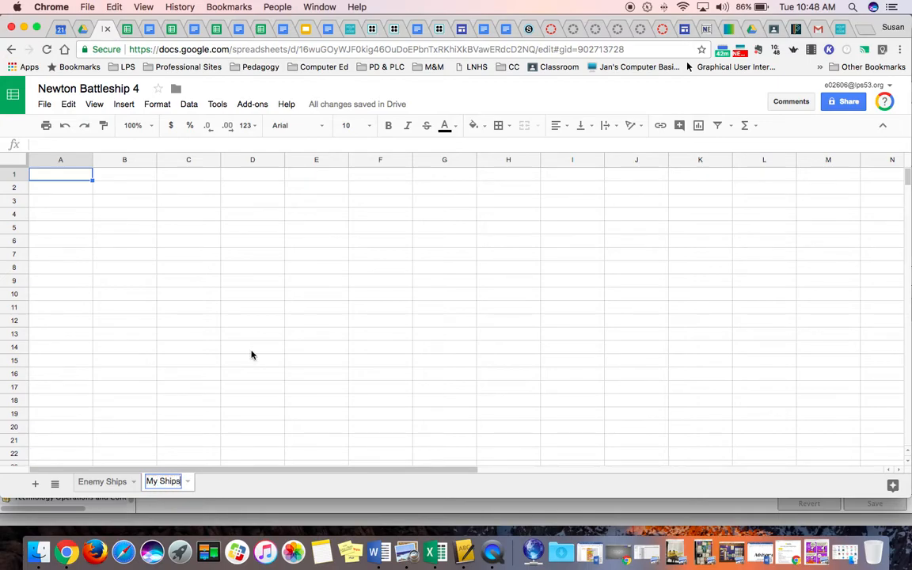
key("Return")
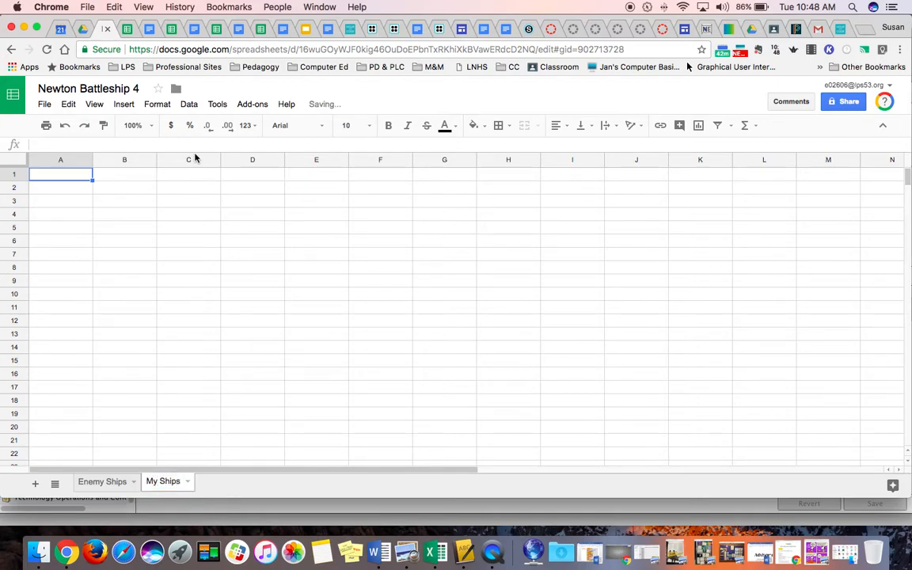
Read instructions 3 and 4 in the Battleship Instructions document about borders and cell colors
left_click(190, 30)
left_click(190, 30)
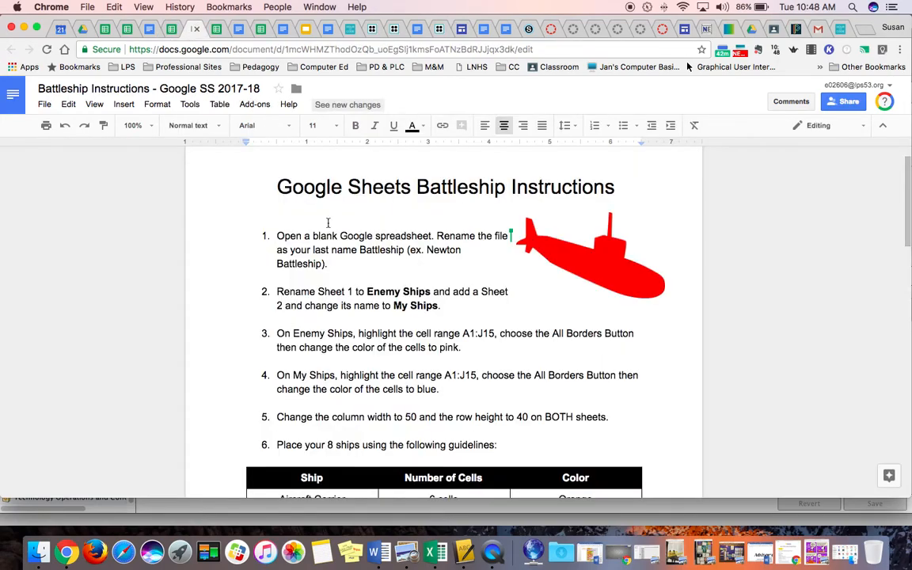
left_click(273, 334)
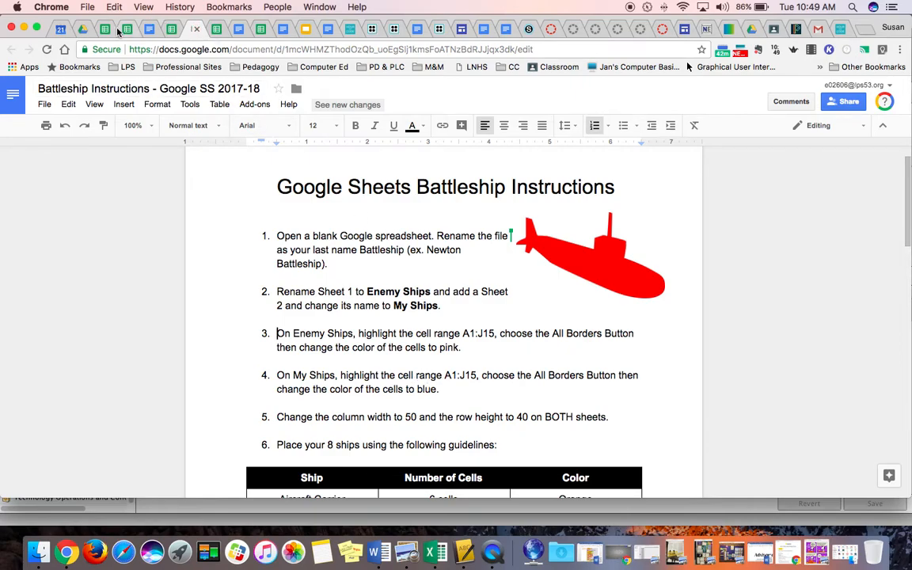
On the Enemy Ships sheet of the Battleship 4 spreadsheet, apply all borders to cells A1:J15 and fill them with bright pink (magenta)
left_click(108, 29)
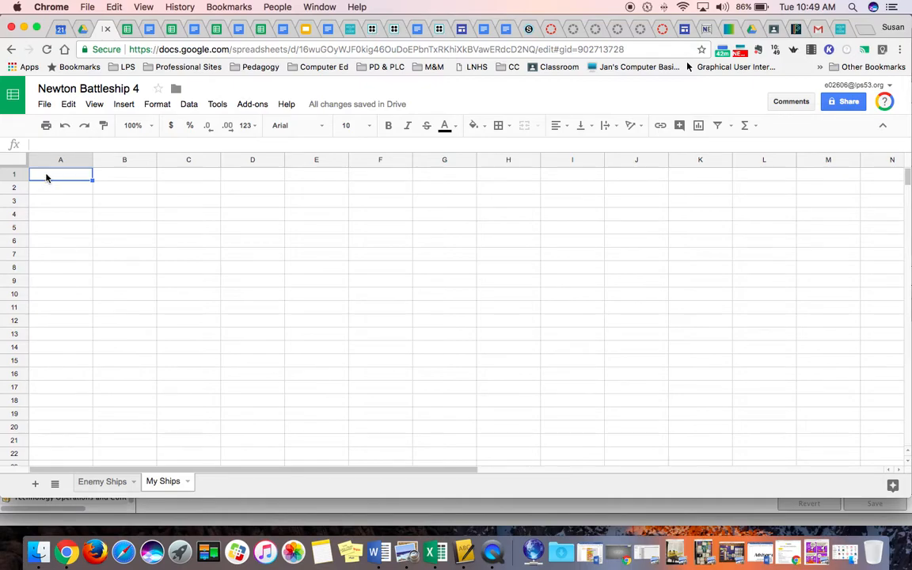
left_click(102, 485)
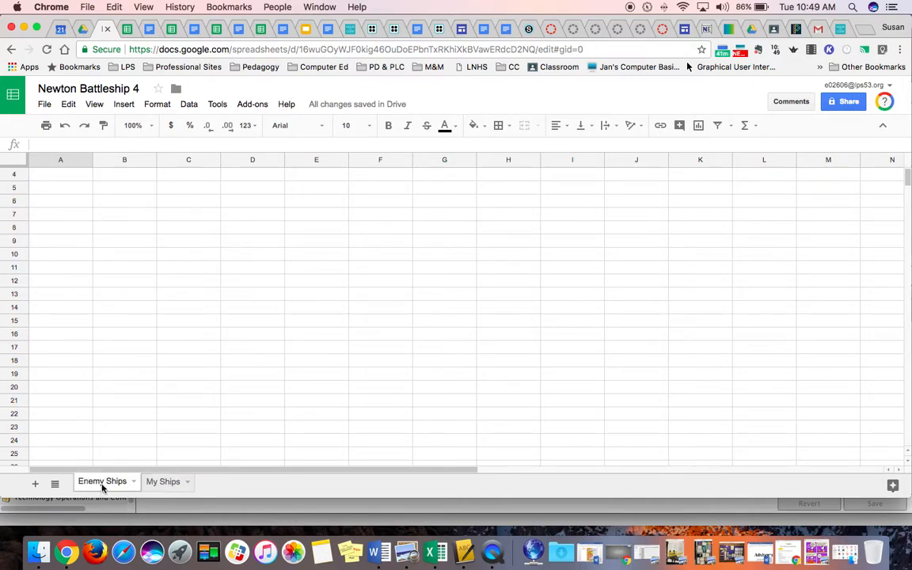
scroll(68, 224, "up", 1)
key("shift+Right")
key("shift+Right")
key("shift+Right")
key("shift+Right")
key("shift+Right")
key("shift+Right")
key("shift+Right")
key("shift+Right")
key("shift+Right")
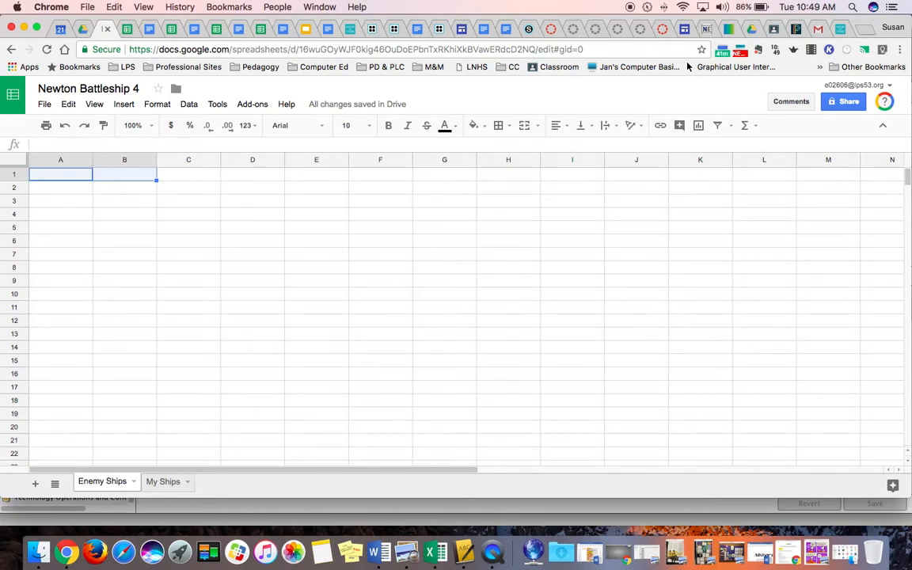
key("shift+Down")
key("shift+Down")
key("shift+Down")
key("shift+Down")
key("shift+Down")
key("shift+Down")
key("shift+Down")
key("shift+Down")
key("shift+Down")
key("shift+Down")
key("shift+Down")
key("shift+Down")
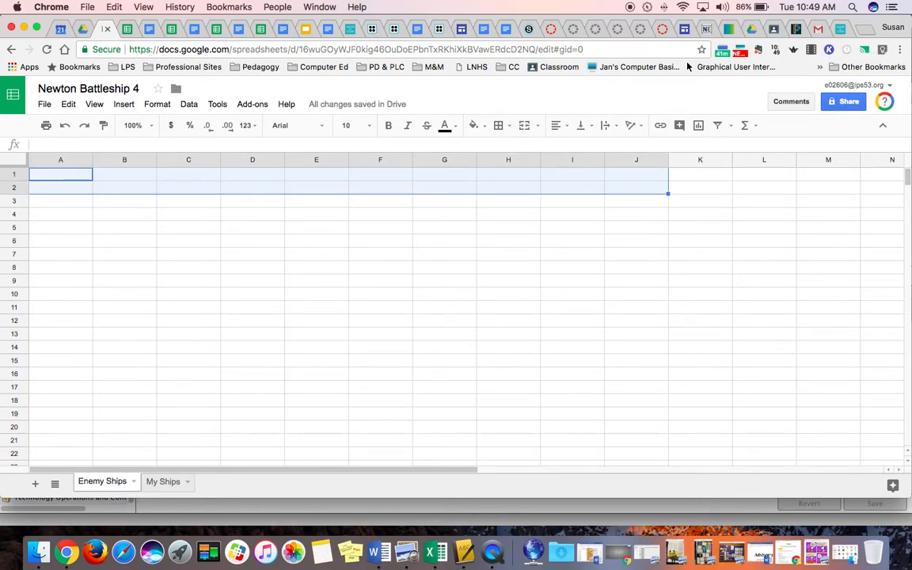
key("shift+Down")
key("shift+Down")
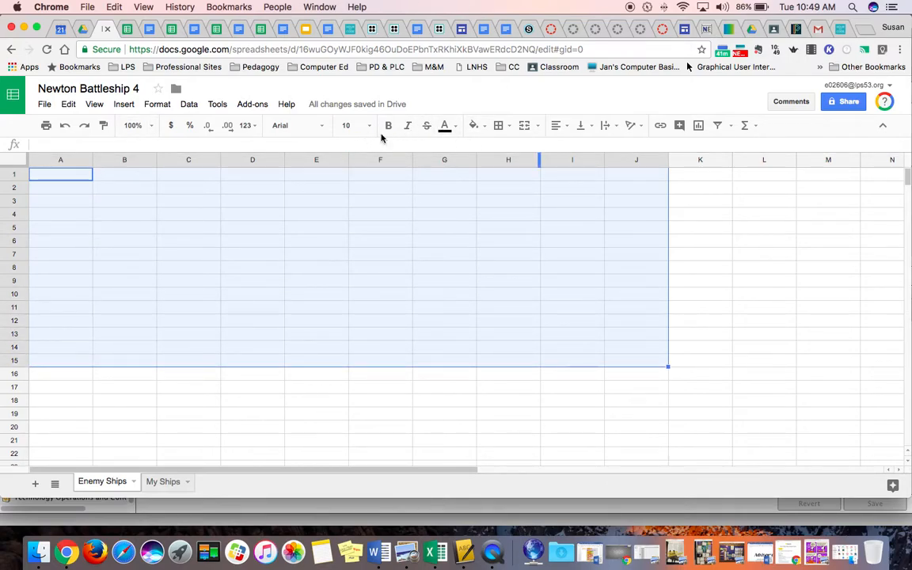
left_click(512, 131)
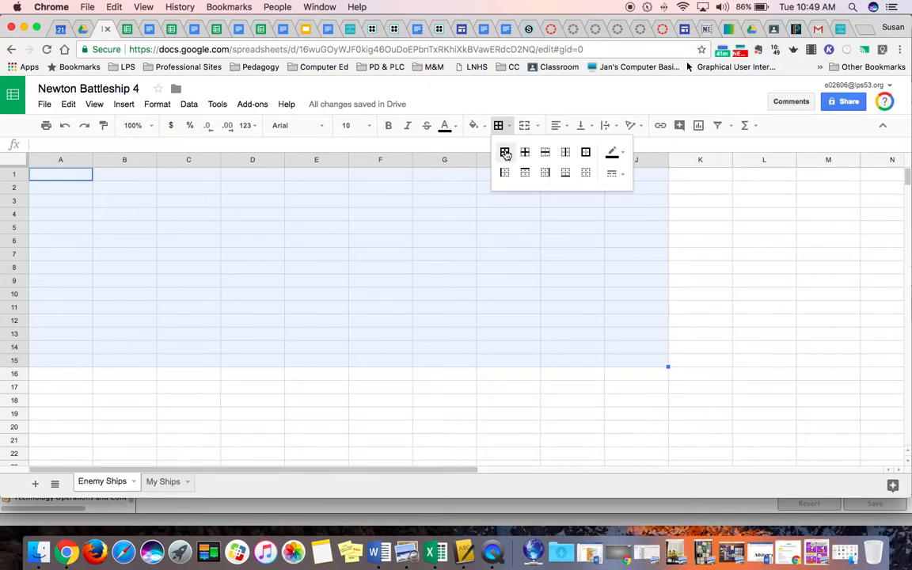
left_click(504, 151)
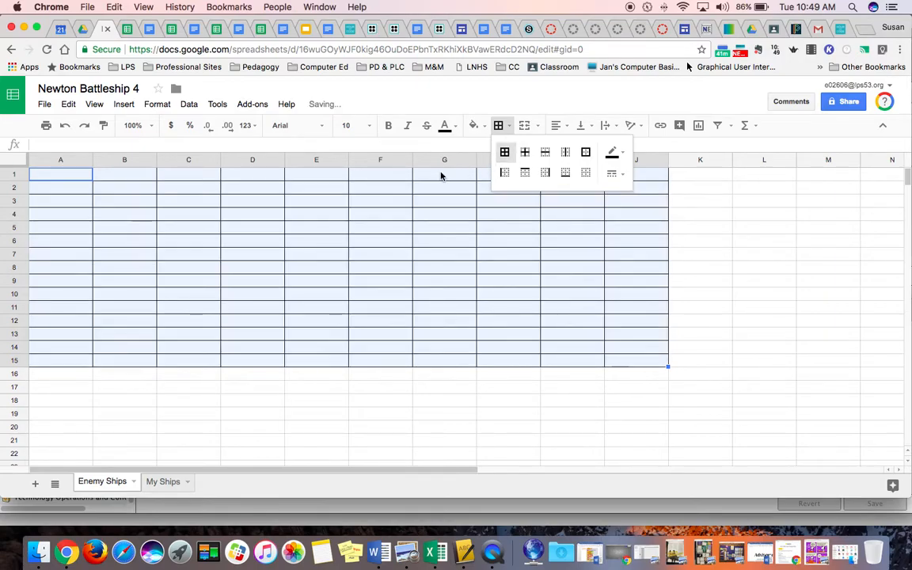
left_click(474, 127)
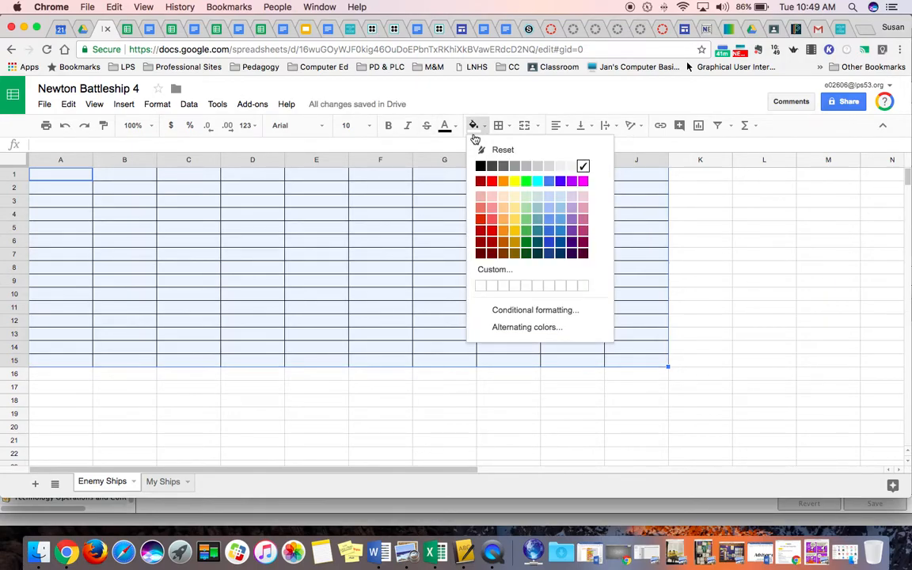
left_click(583, 181)
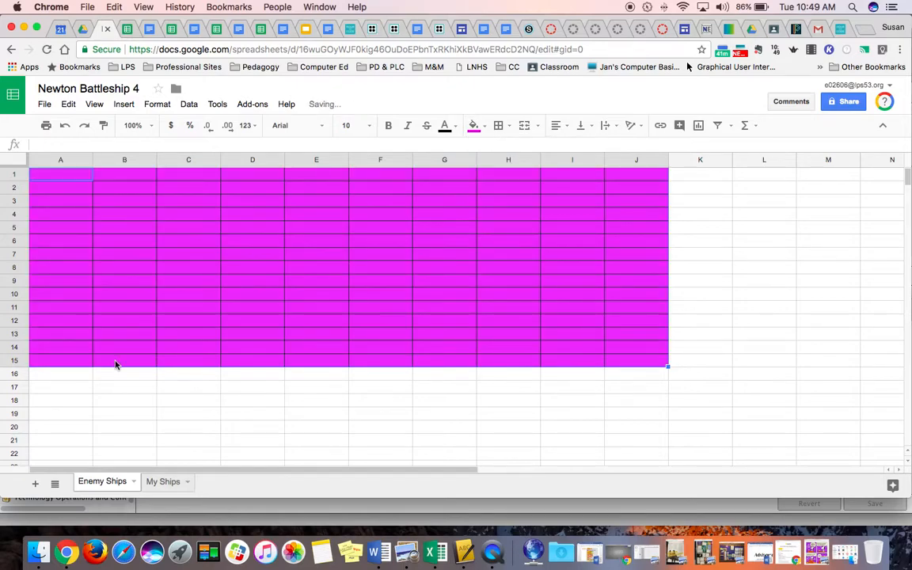
left_click(149, 405)
On the My Ships sheet, apply all borders to cells A1:J15 and fill them with cornflower blue
left_click(168, 483)
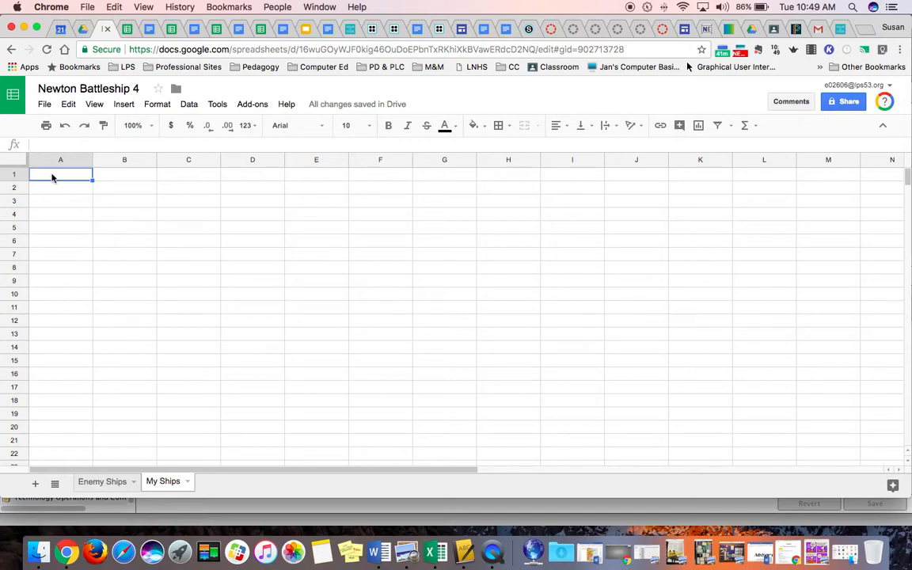
key("shift+Right")
key("shift+Right")
key("shift+Right")
key("shift+Right")
key("shift+Right")
key("shift+Right")
key("shift+Right")
key("shift+Right")
key("shift+Right")
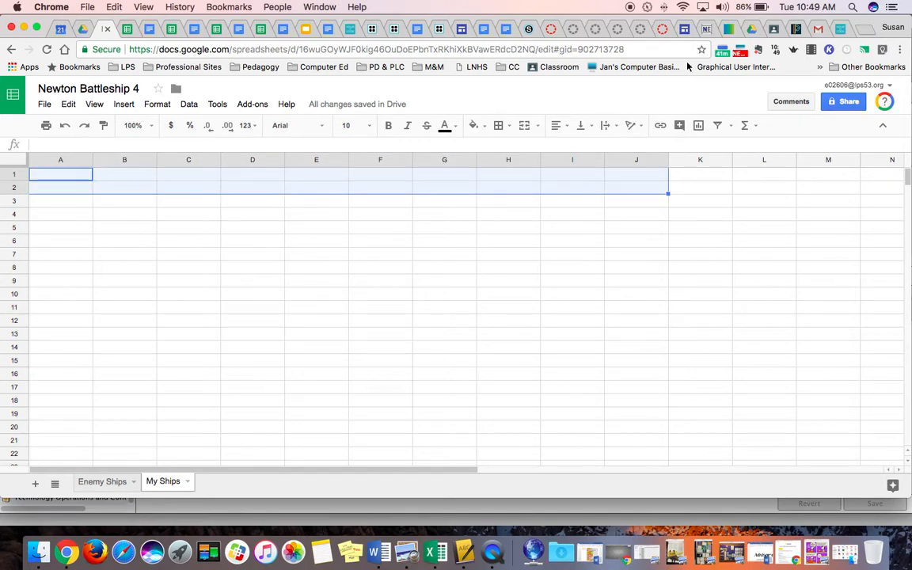
key("shift+Down")
key("shift+Down")
key("shift+Down")
key("shift+Down")
key("shift+Down")
key("shift+Down")
key("shift+Down")
key("shift+Down")
key("shift+Down")
key("shift+Down")
key("shift+Down")
key("shift+Down")
key("shift+Down")
key("shift+Down")
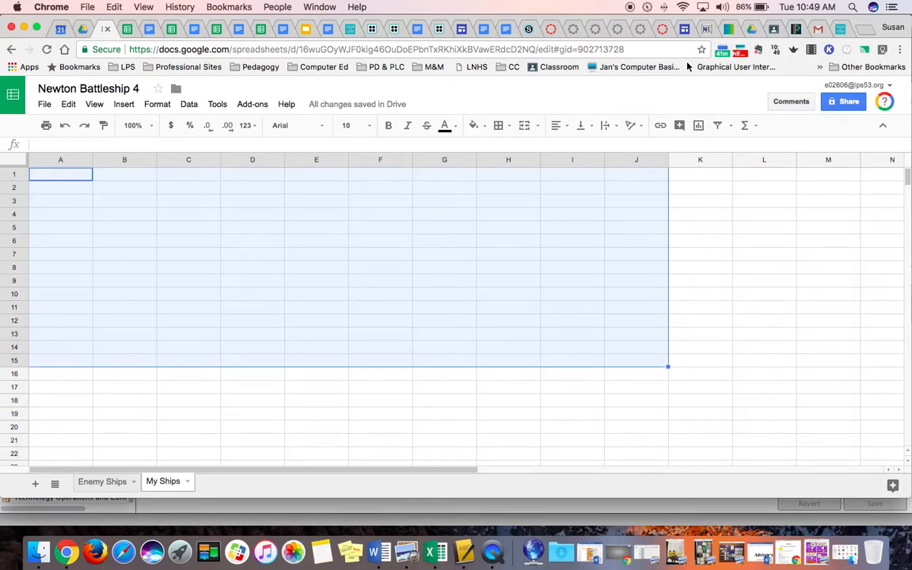
left_click(512, 132)
left_click(504, 151)
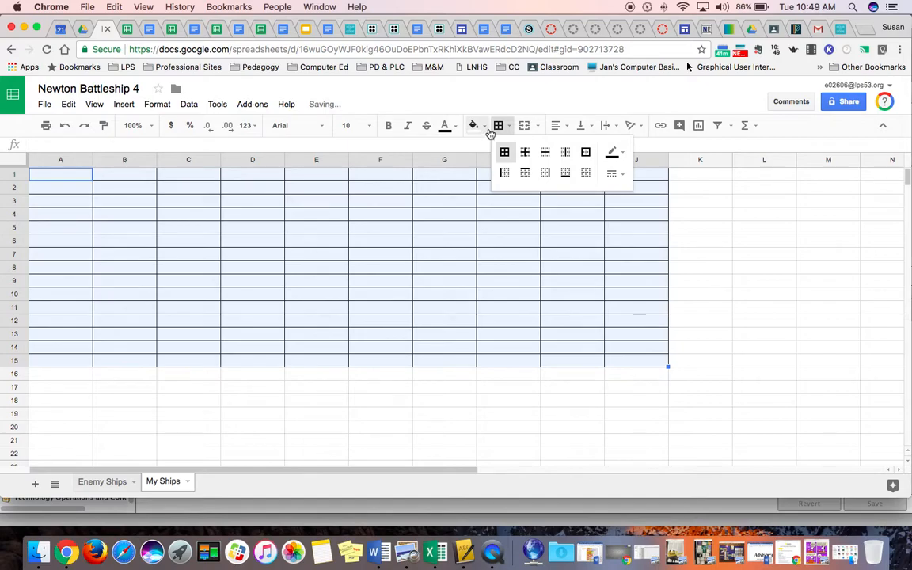
left_click(474, 126)
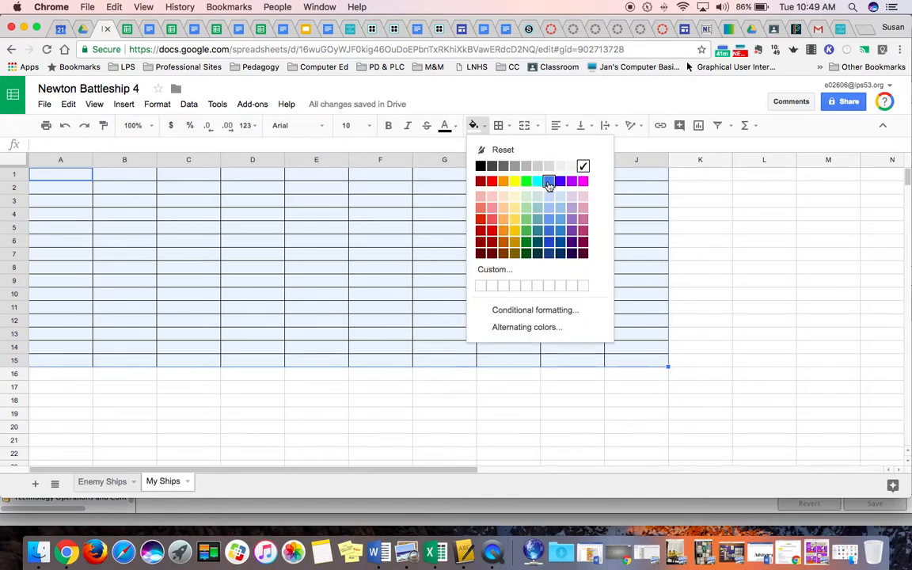
left_click(548, 183)
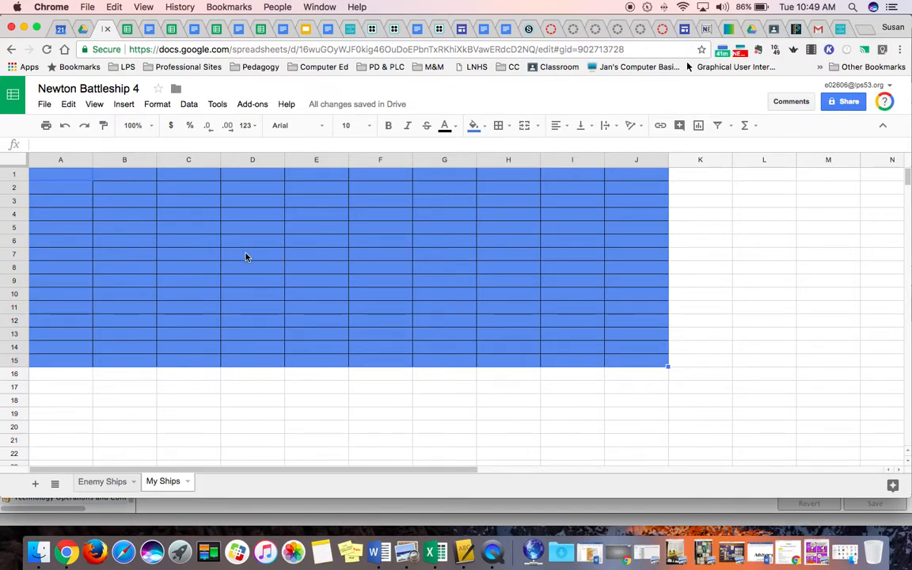
Switch back to Enemy Ships, and check the Battleship Instructions document for the column width, row height and ship placement rules
left_click(102, 482)
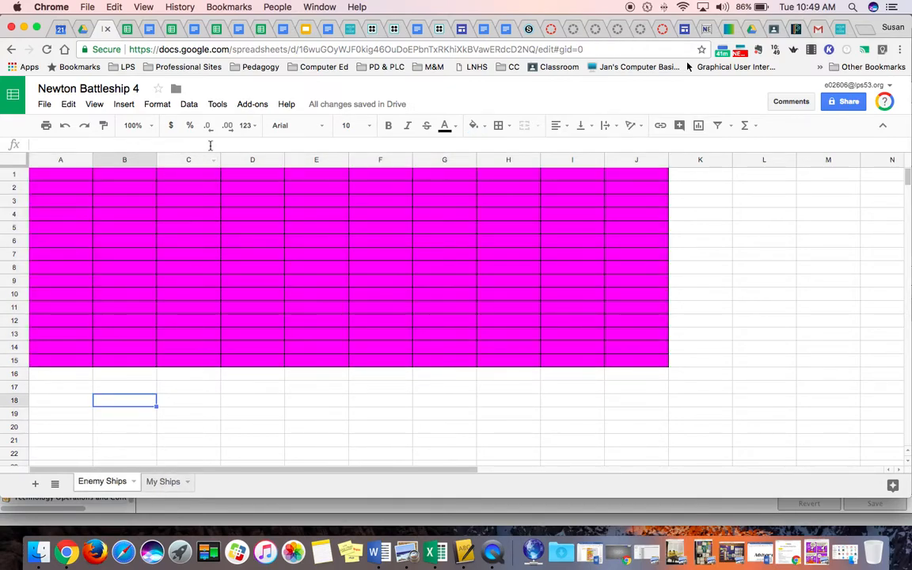
left_click(195, 30)
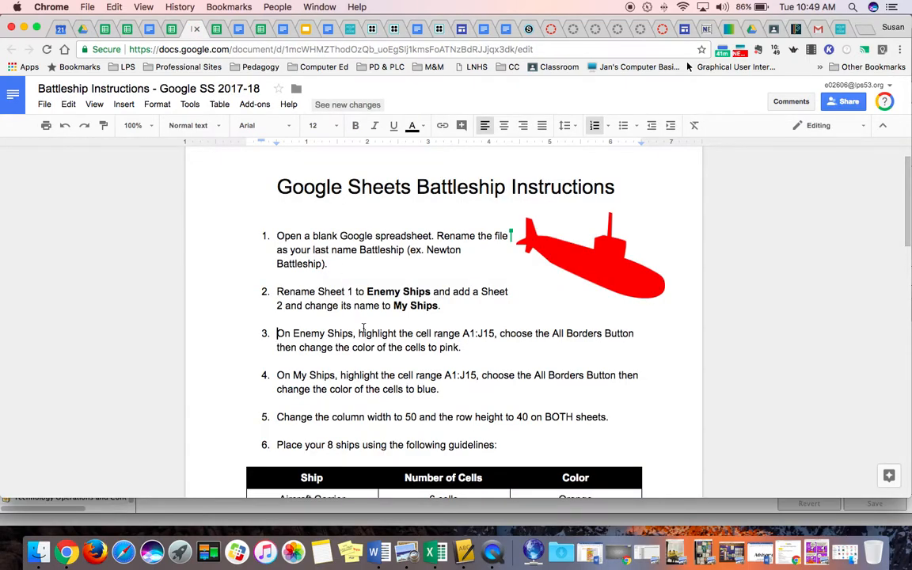
scroll(363, 327, "down", 5)
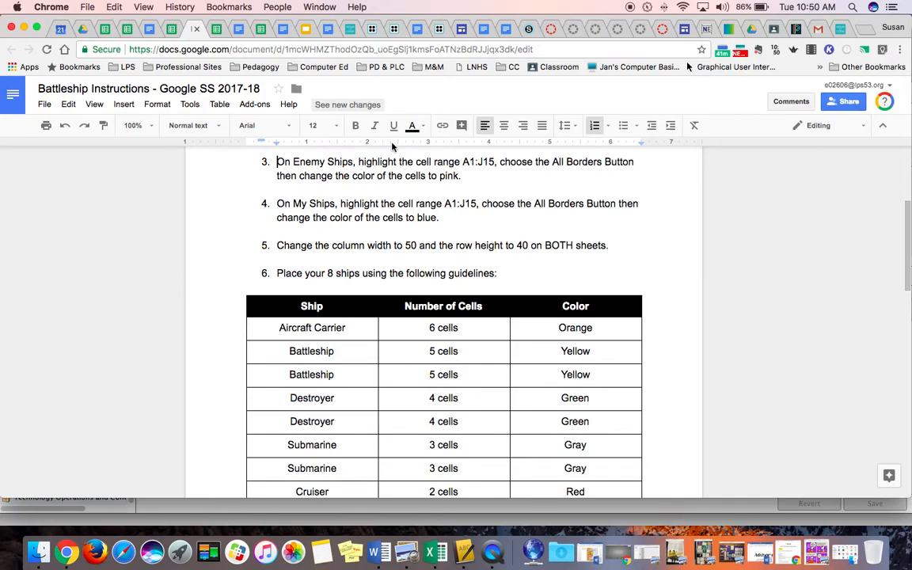
In the Battleship 4 spreadsheet, resize columns A through J on the Enemy Ships sheet to a width of 50 pixels
left_click(107, 30)
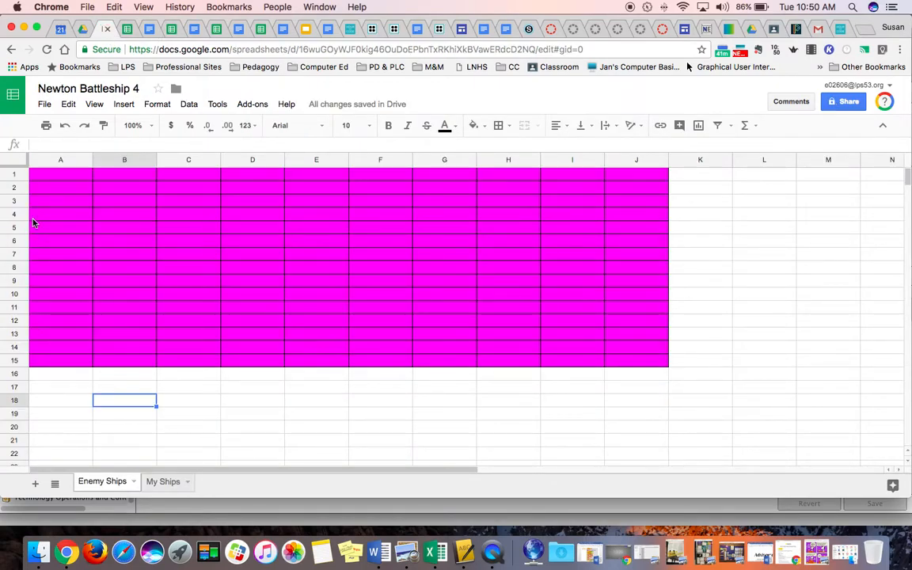
left_click(71, 176)
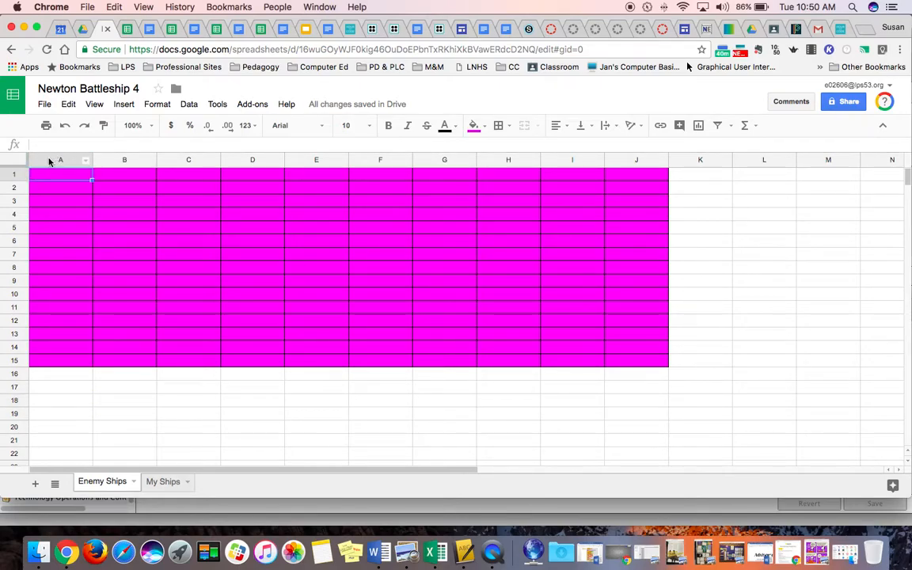
left_click(48, 161)
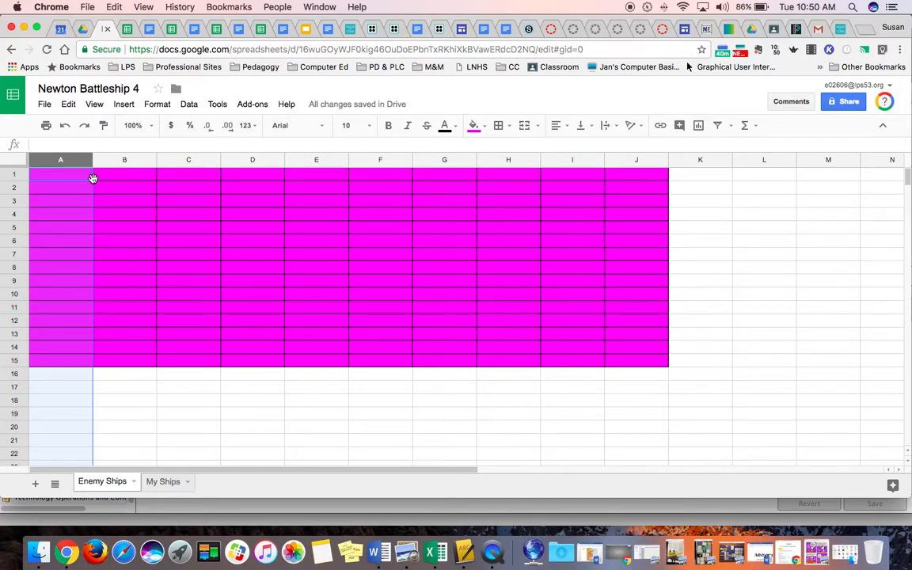
left_click_drag(93, 178, 636, 176)
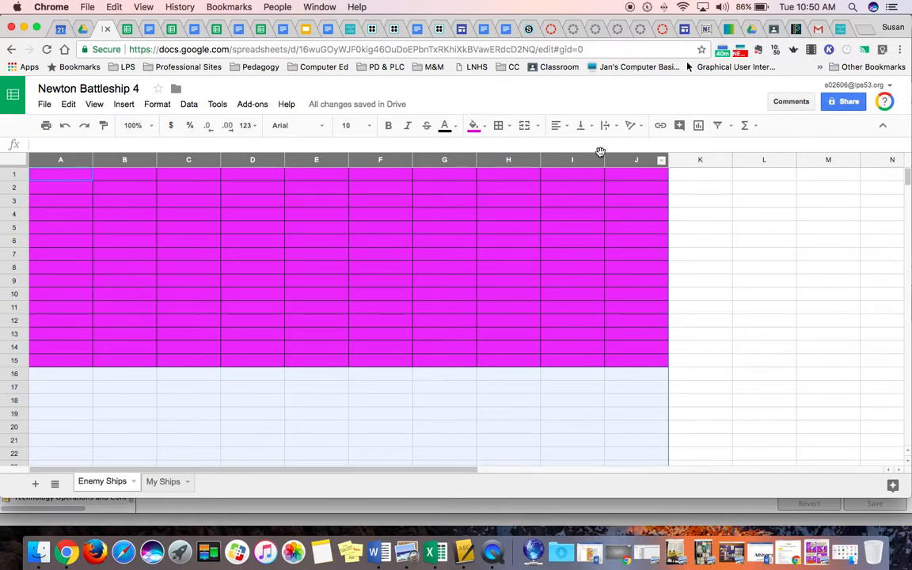
left_click(86, 161)
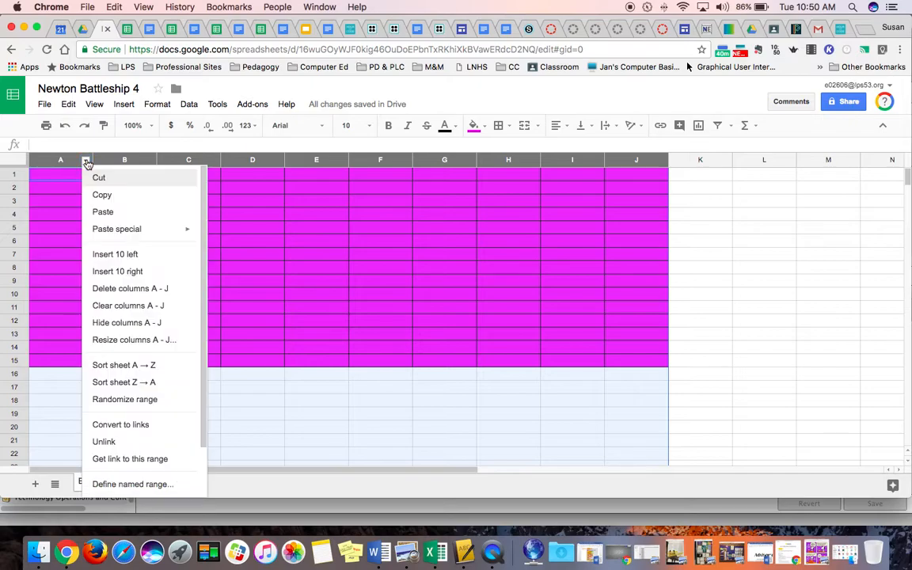
left_click(121, 343)
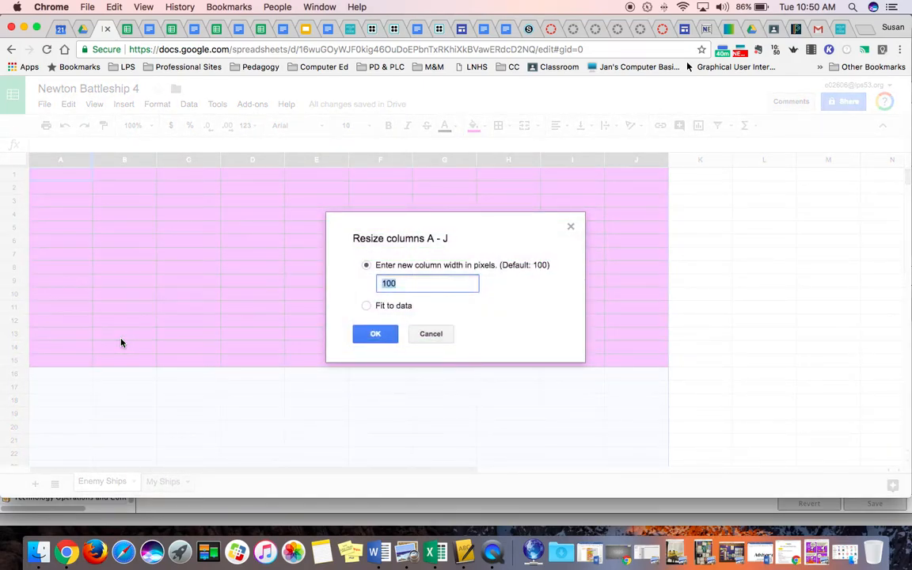
type("50")
key("Return")
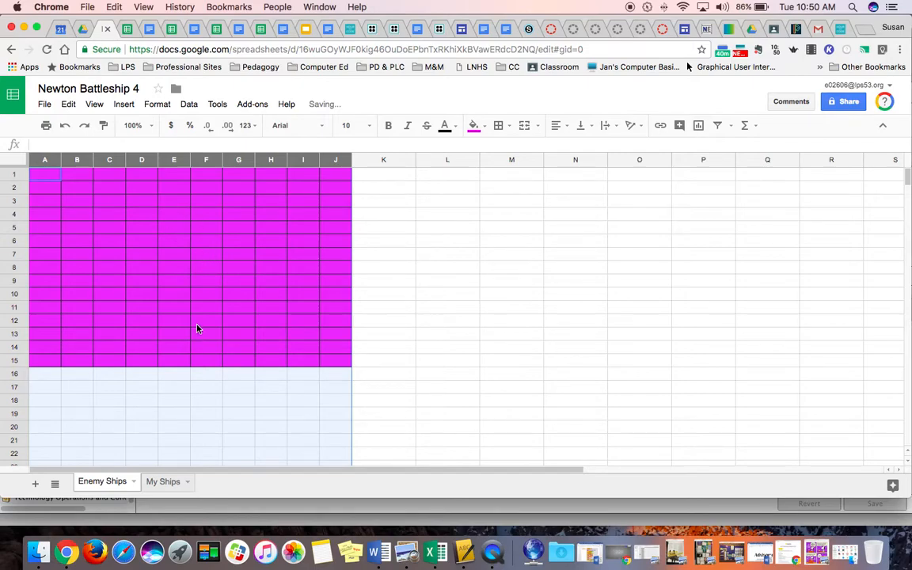
left_click(147, 441)
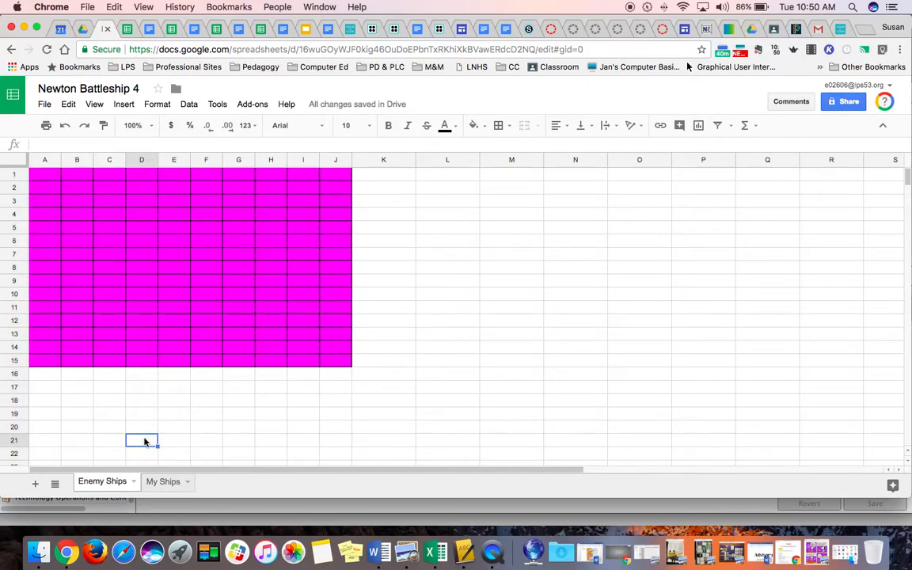
On the My Ships sheet, set the width of columns A through J to 50 pixels
left_click(165, 483)
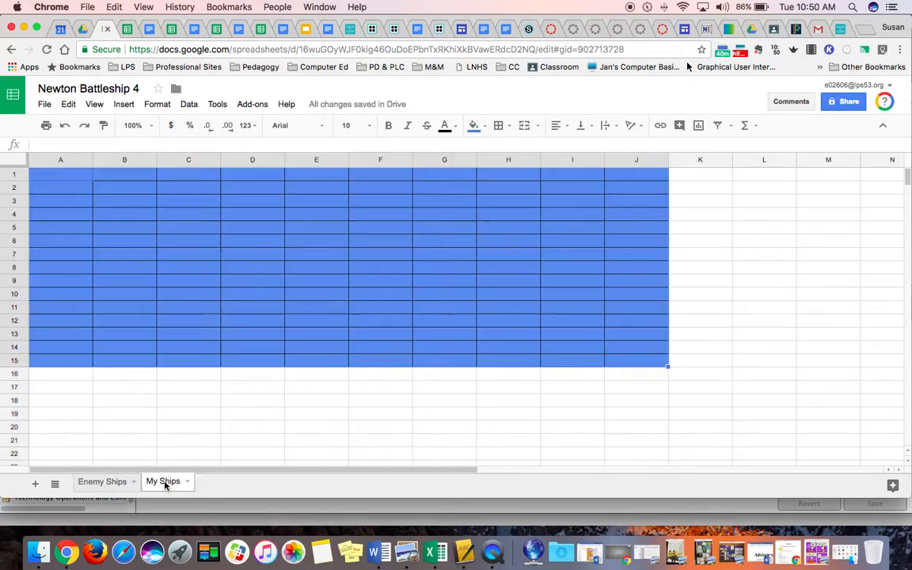
left_click(49, 159)
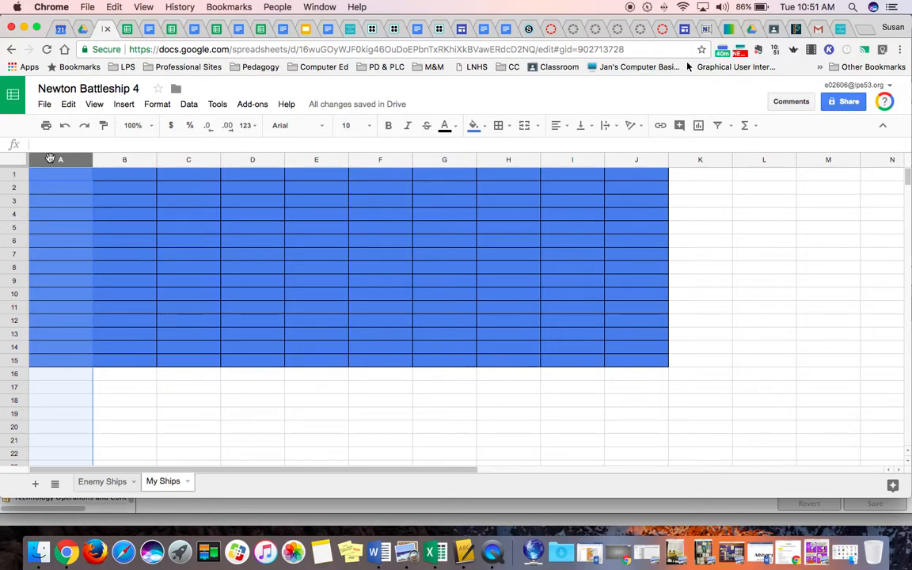
left_click_drag(49, 159, 635, 159)
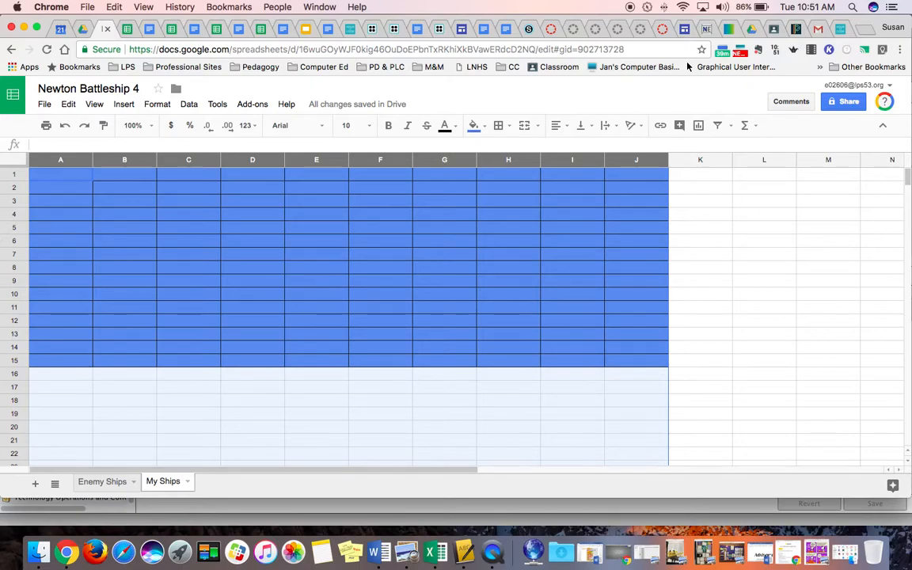
left_click(86, 161)
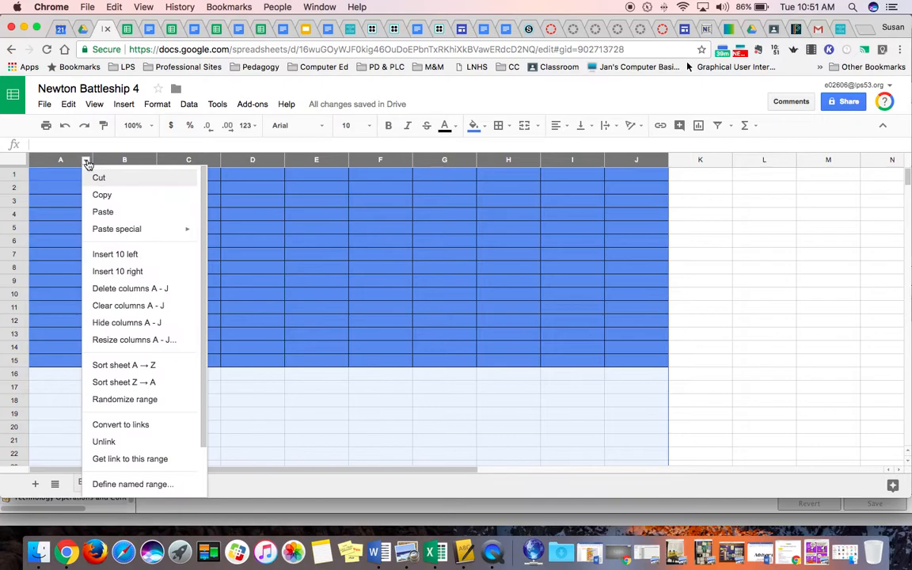
left_click(133, 341)
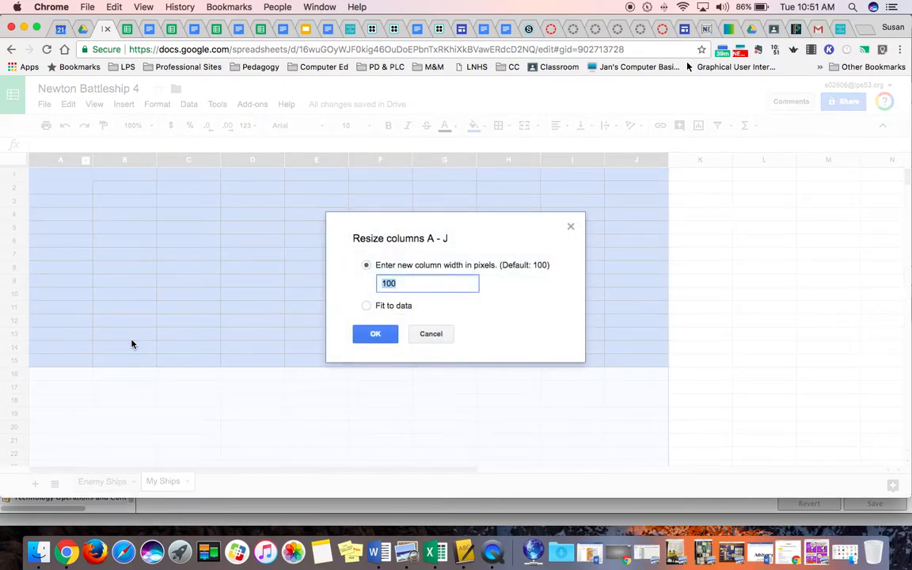
type("50")
key("Return")
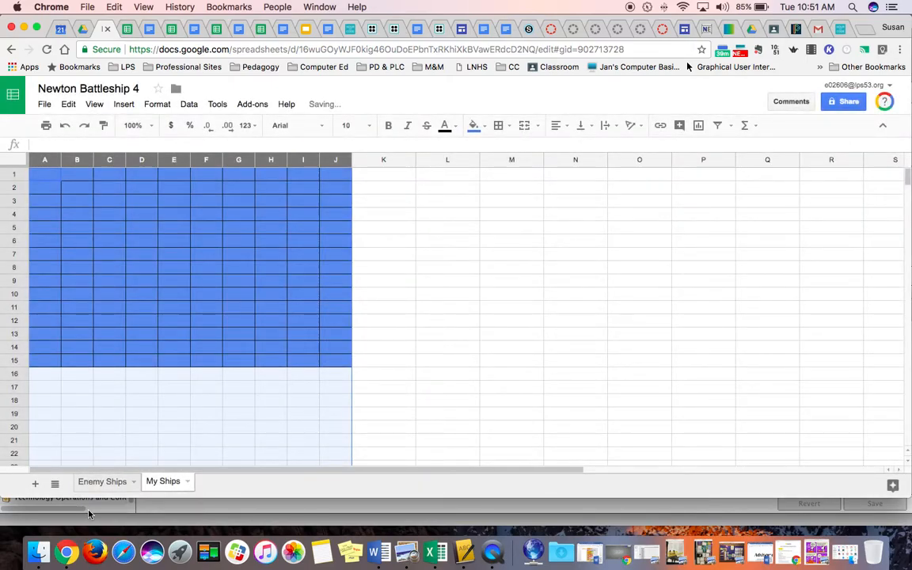
On the Enemy Ships sheet, set the height of rows 1 through 15 to 40 pixels
left_click(105, 483)
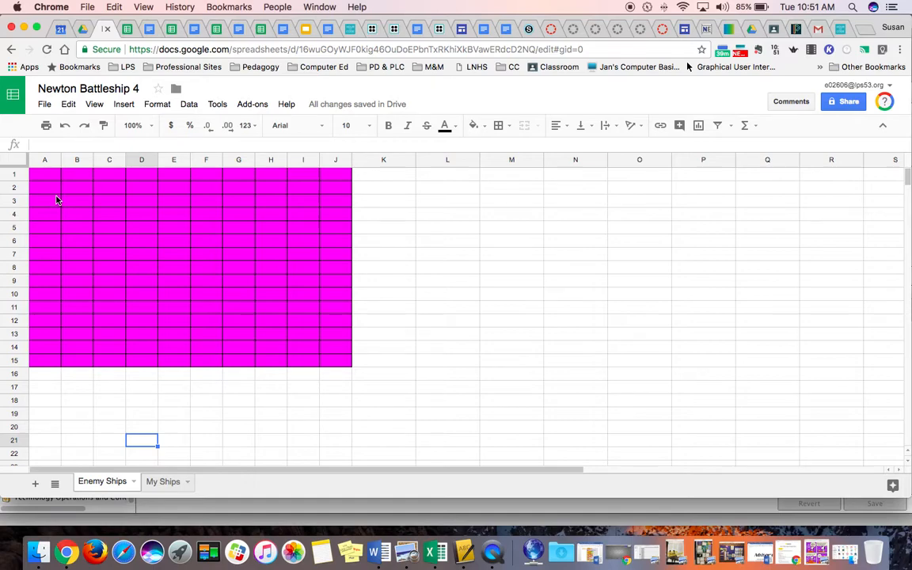
left_click(11, 175)
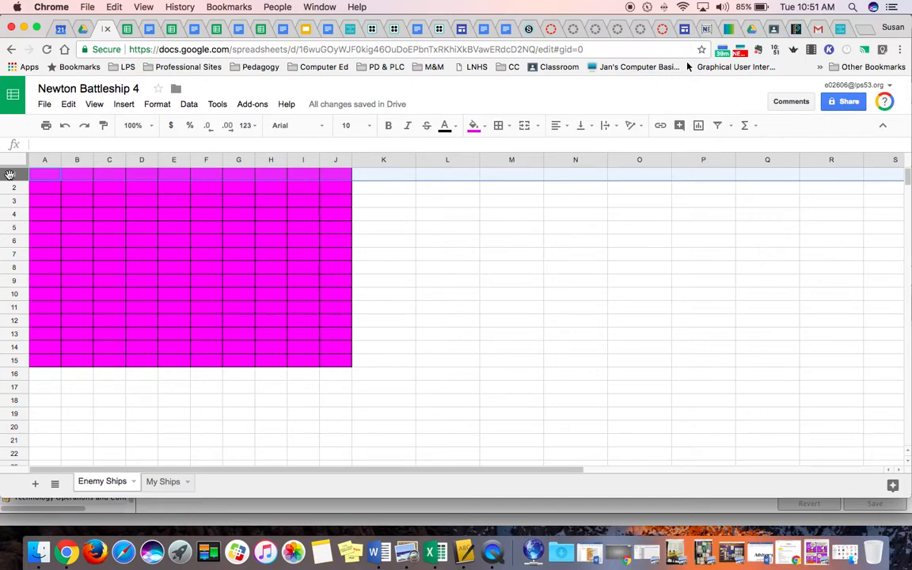
key("shift+Down")
key("shift+Down")
key("shift+Down")
key("shift+Down")
key("shift+Down")
key("shift+Down")
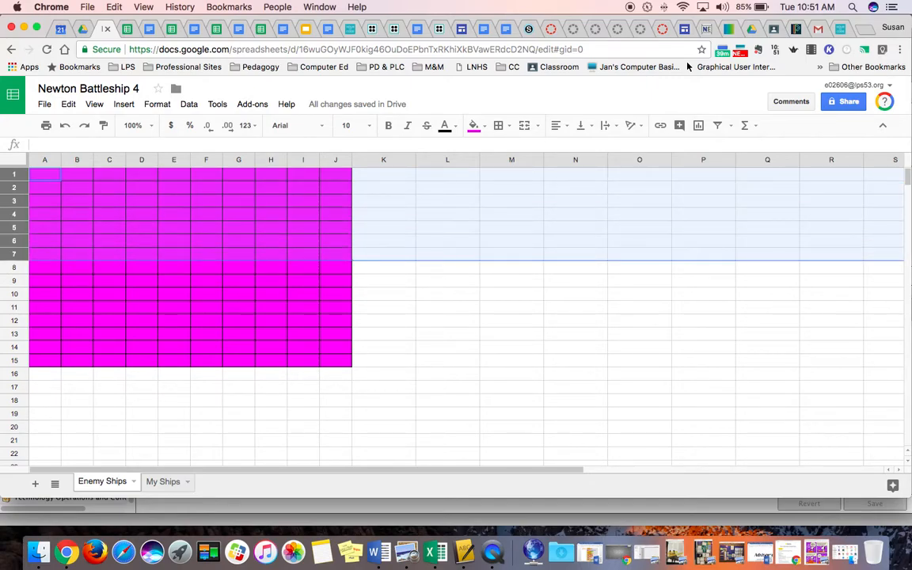
key("shift+Down")
key("shift+Down")
key("shift+Down")
key("shift+Down")
key("shift+Down")
key("shift+Down")
key("shift+Down")
key("shift+Down")
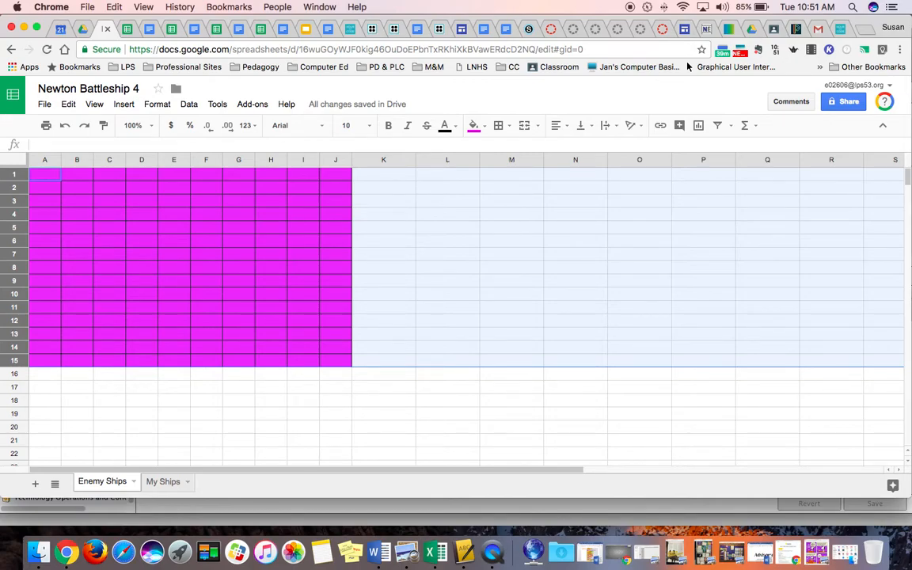
right_click(7, 175)
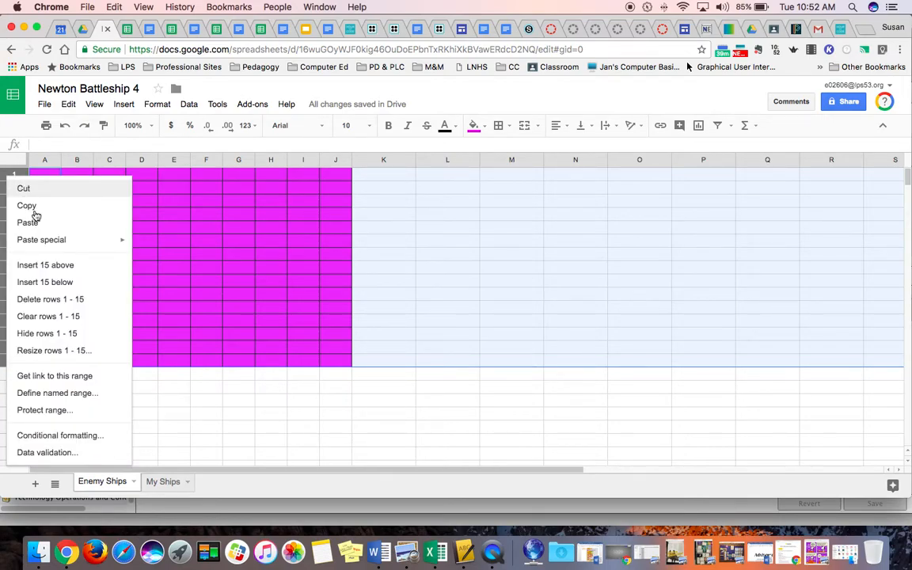
left_click(79, 354)
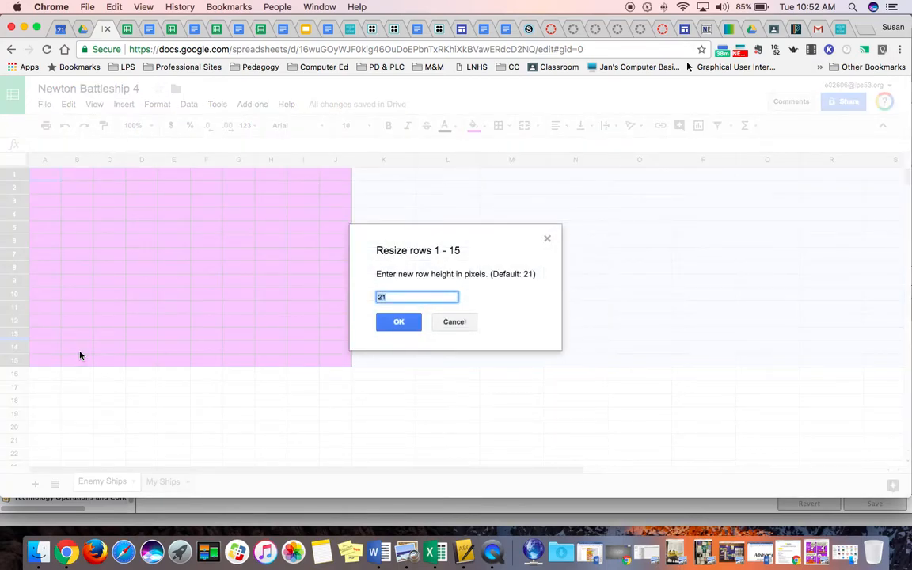
type("40")
key("Return")
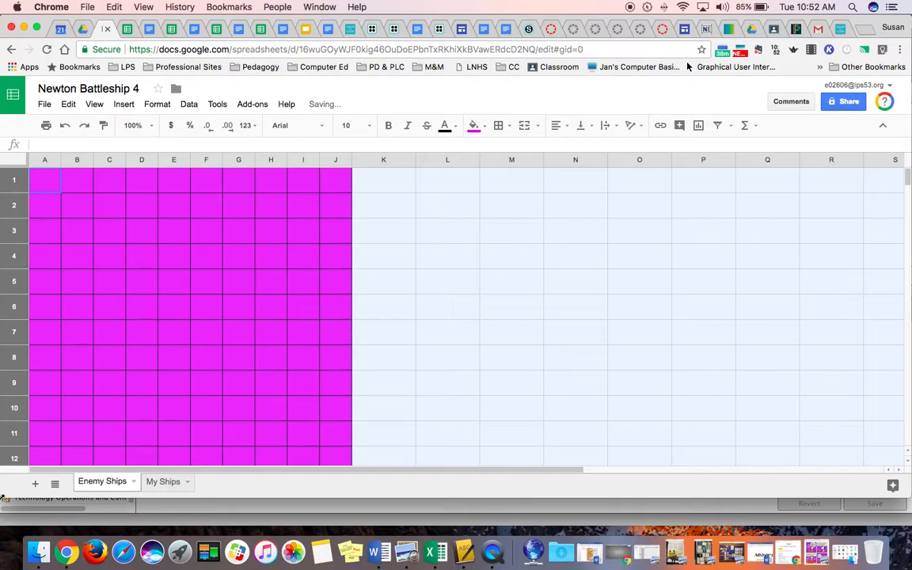
On the My Ships sheet, set the height of rows 1 through 15 to 40 pixels and compare the grid with Enemy Ships
left_click(163, 485)
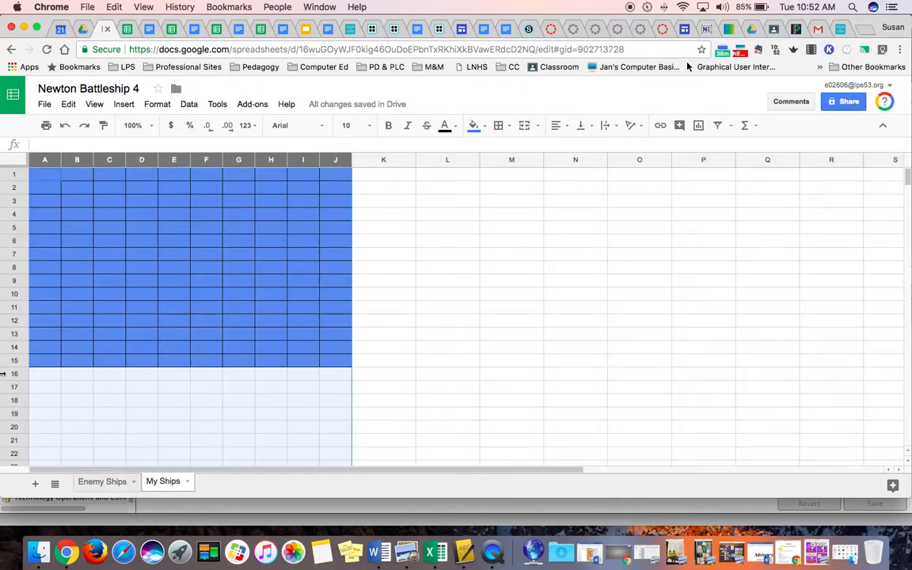
left_click(7, 174)
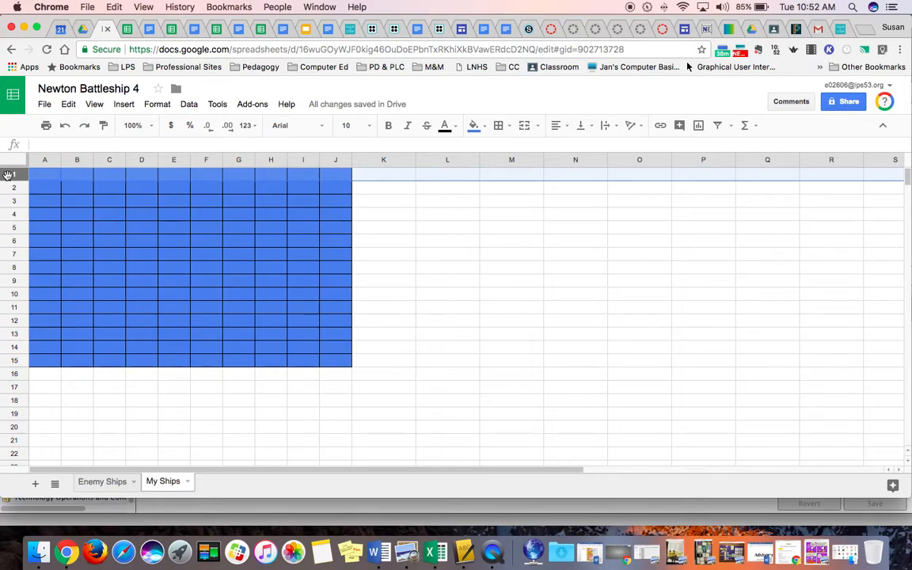
left_click_drag(8, 174, 13, 361)
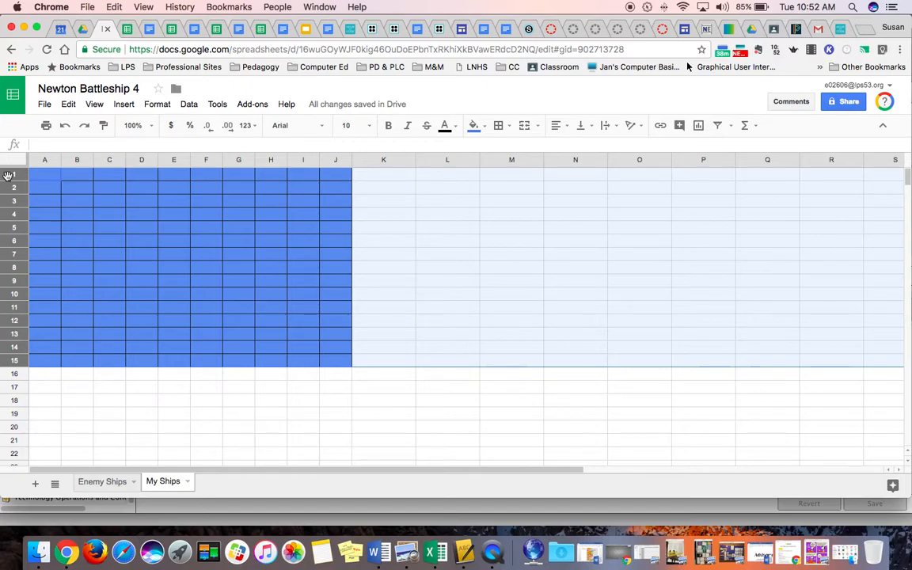
right_click(8, 174)
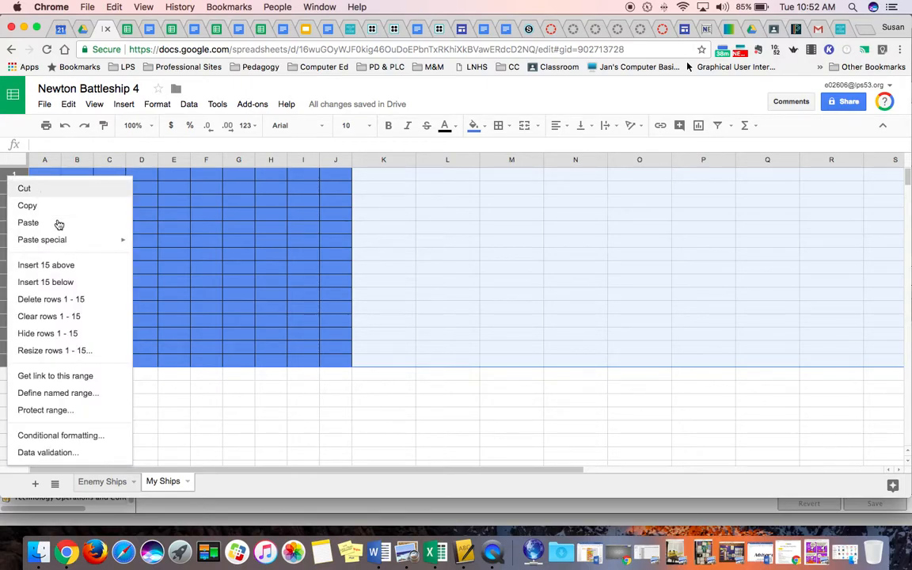
left_click(49, 353)
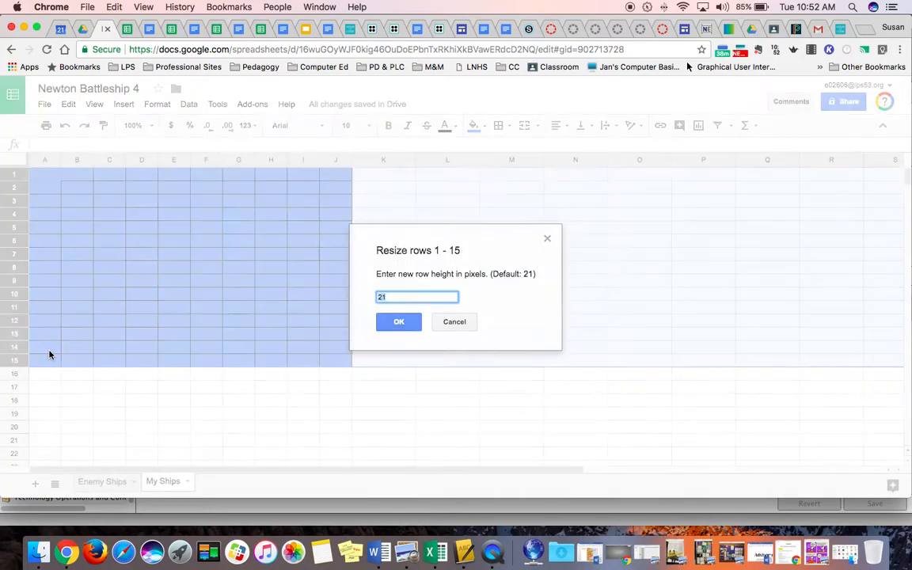
type("40")
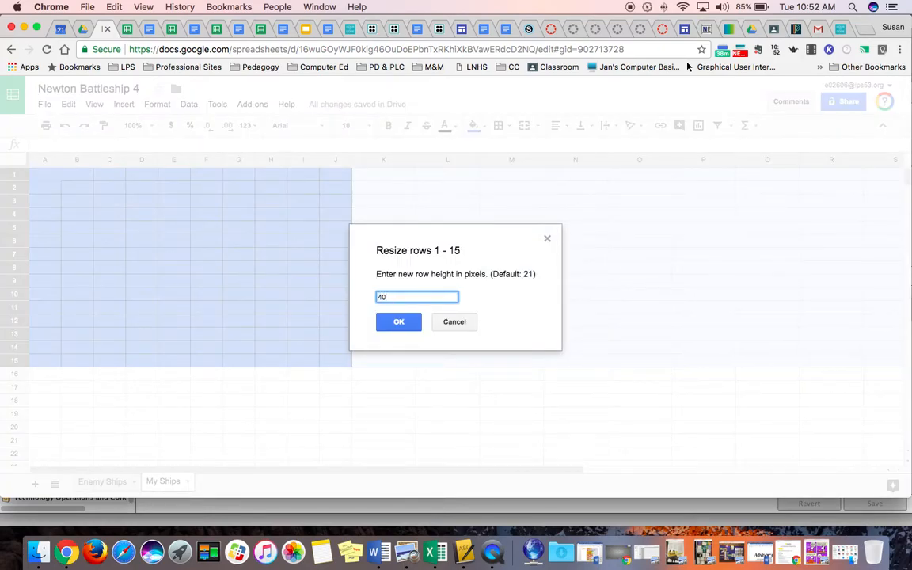
key("Return")
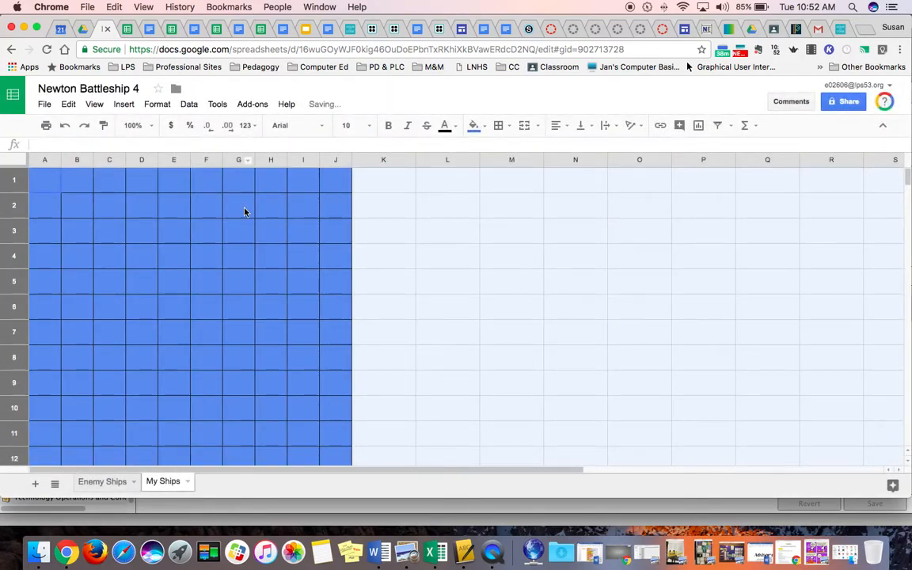
left_click(102, 486)
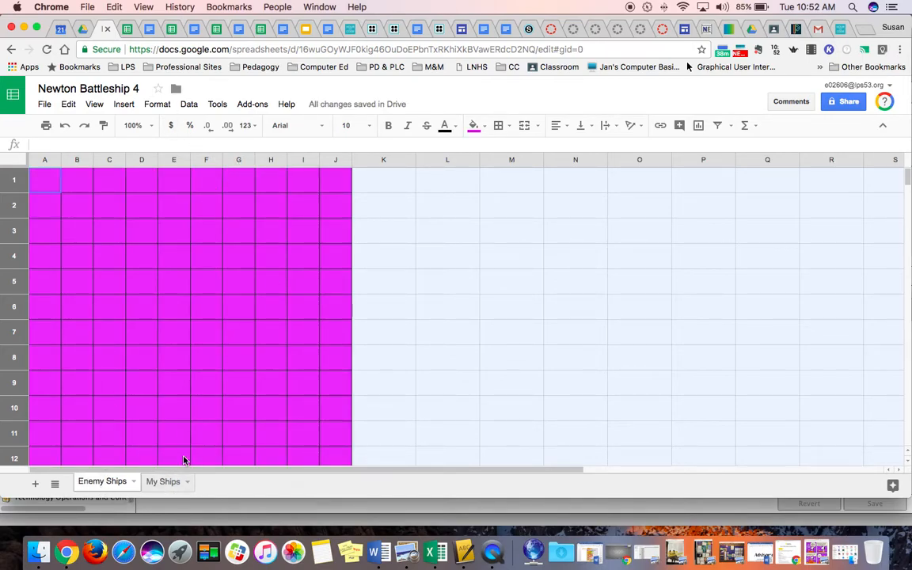
left_click(166, 488)
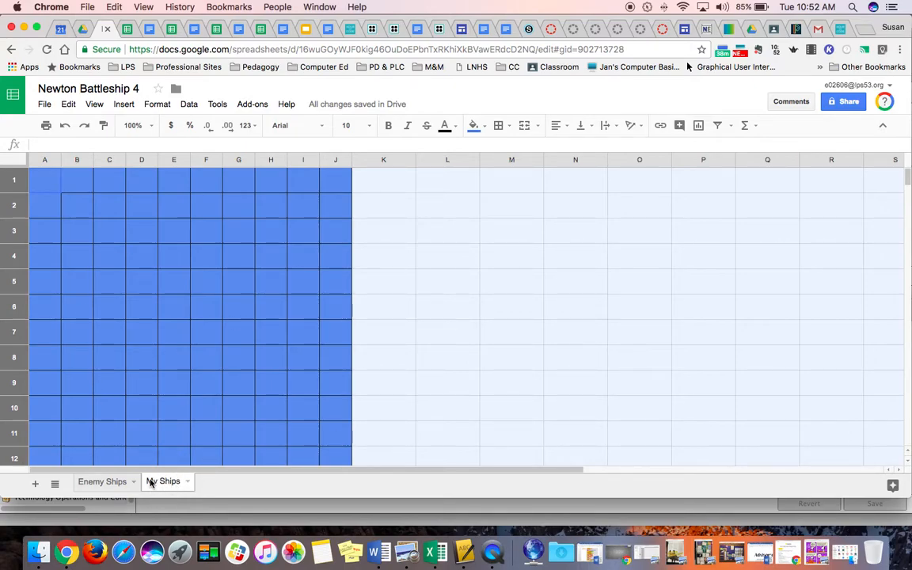
left_click(187, 330)
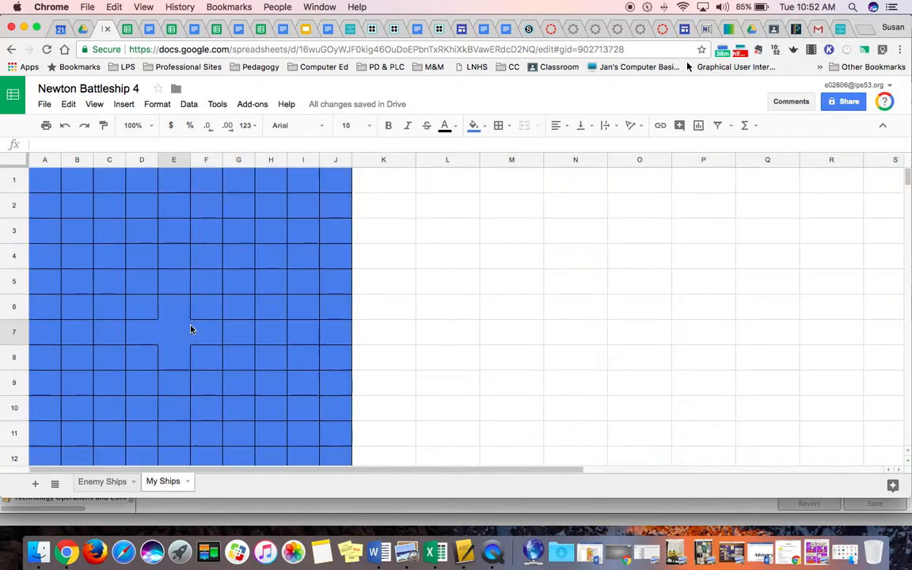
Review the ship sizes and colors table under instruction 6 in the Battleship Instructions document, and return to cell B3 of My Ships
left_click(195, 30)
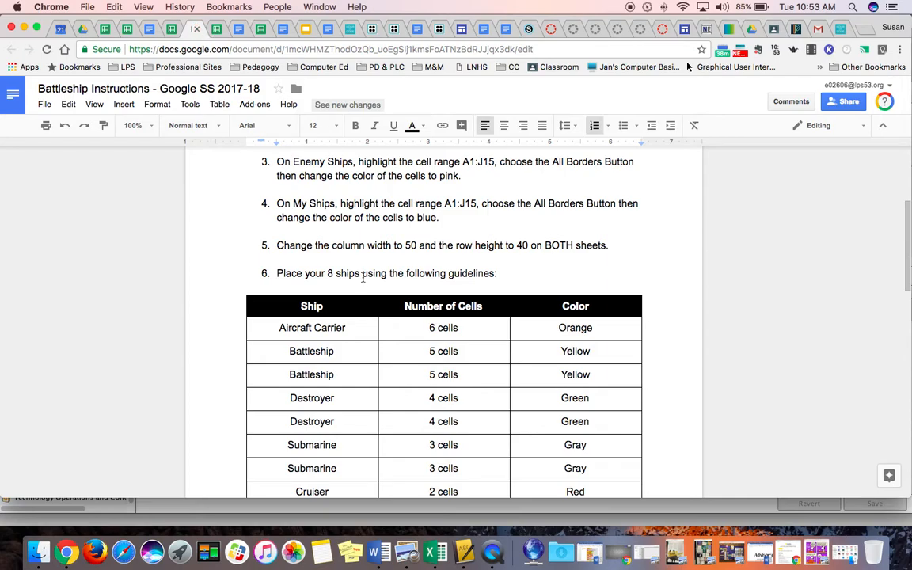
scroll(363, 278, "down", 3)
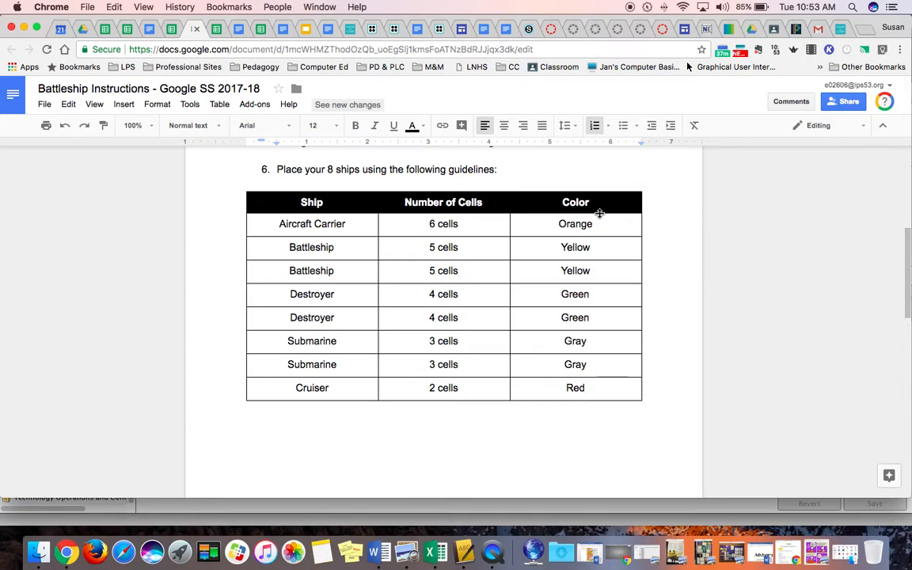
left_click(106, 30)
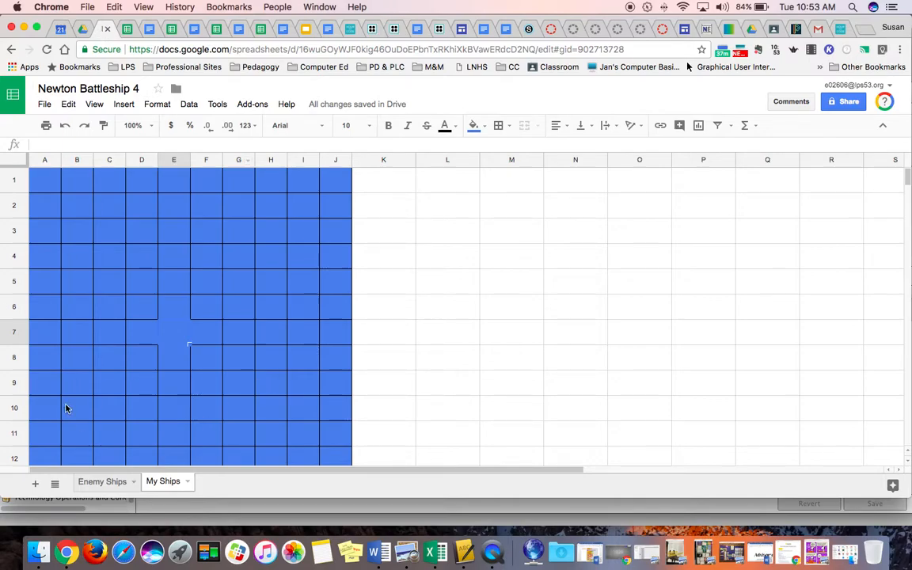
left_click(78, 232)
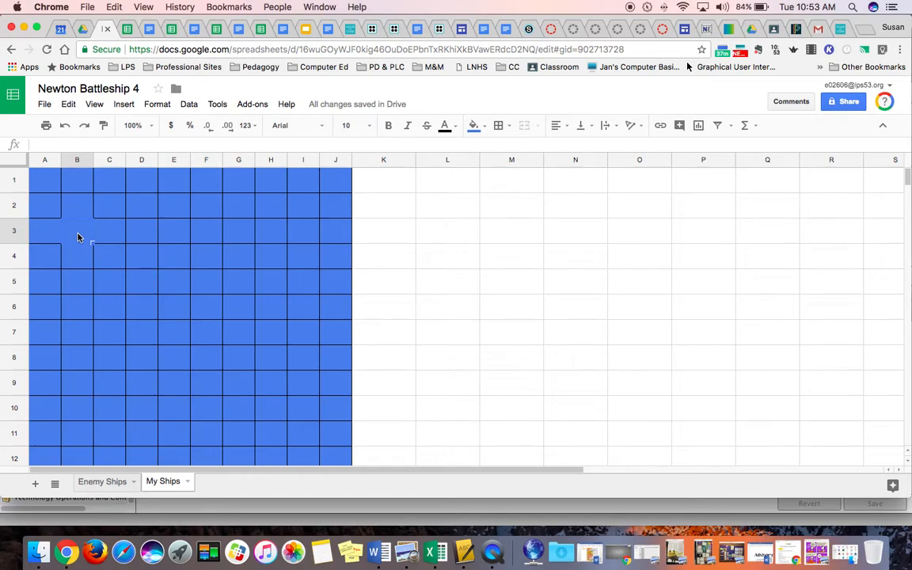
Fill cells B3 through G3 of My Ships orange as the six-cell aircraft carrier
key("shift+Right")
key("shift+Right")
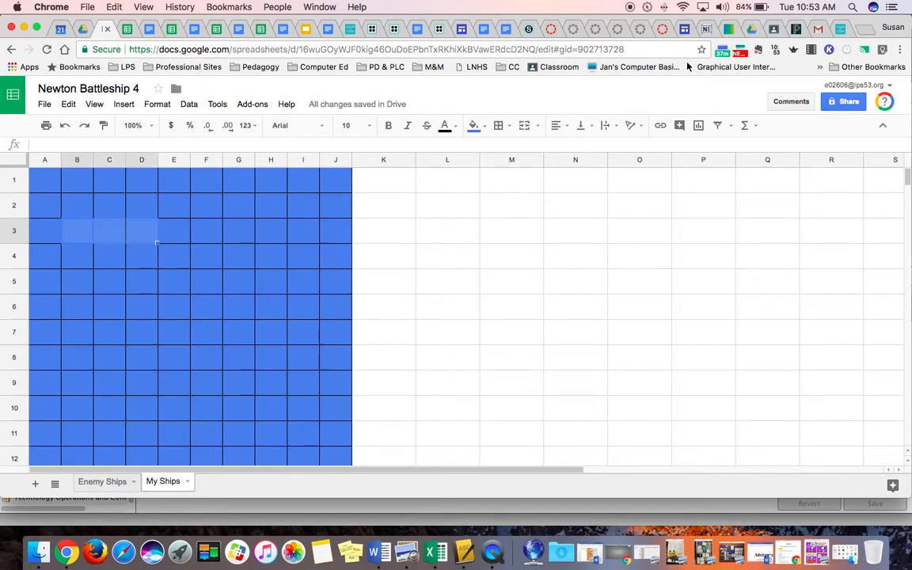
key("shift+Right")
key("shift+Right")
key("shift+Right")
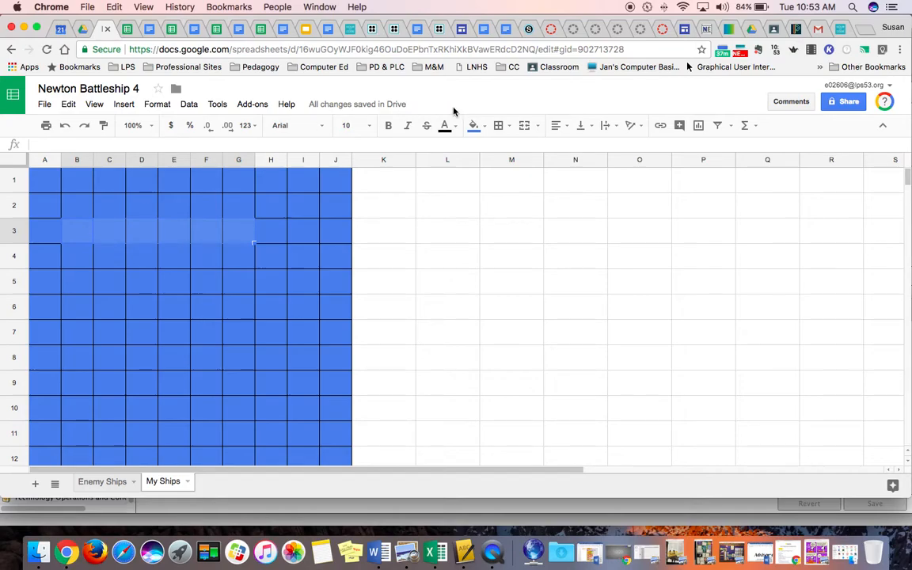
left_click(479, 127)
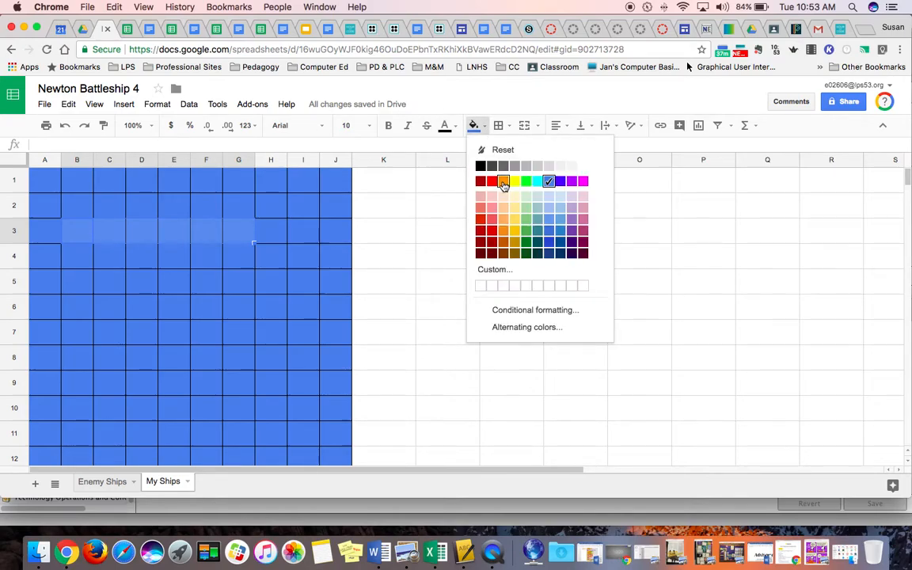
left_click(504, 181)
left_click(256, 333)
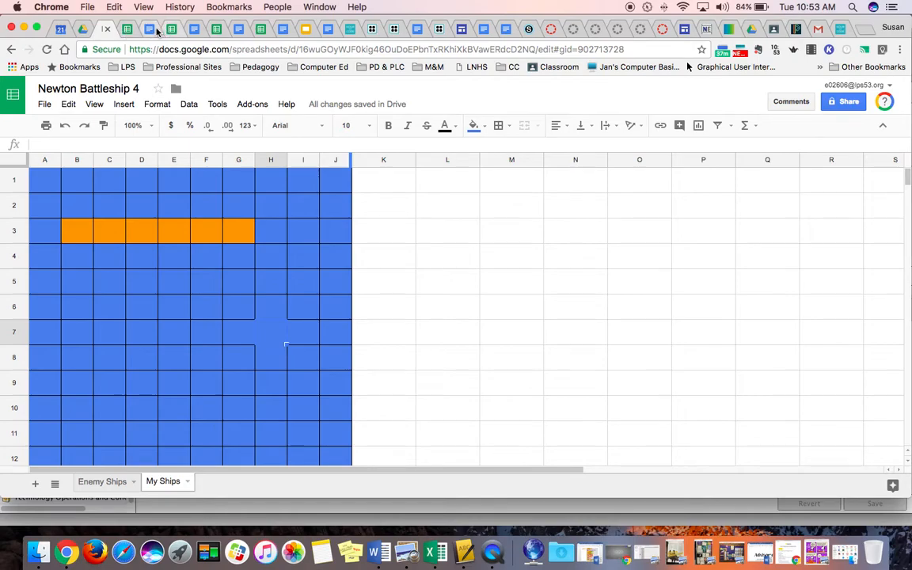
Check the battleship's size and color in the Battleship Instructions table, and fill A7 through A11 of My Ships yellow
left_click(194, 31)
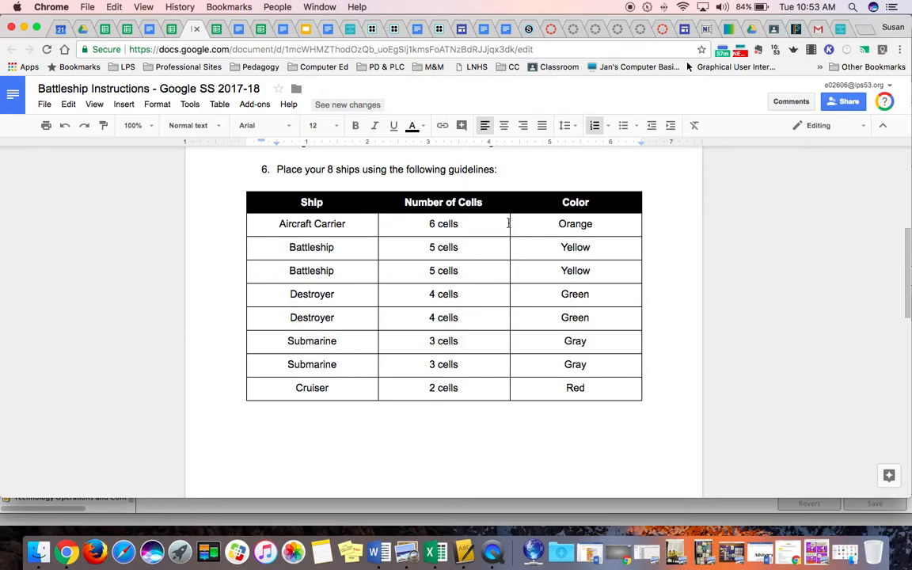
left_click(99, 28)
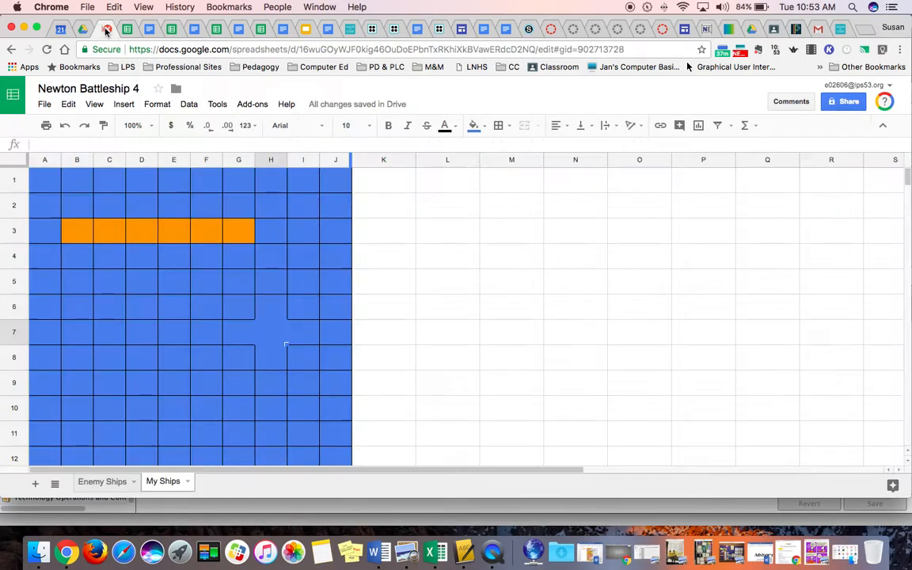
left_click(46, 336)
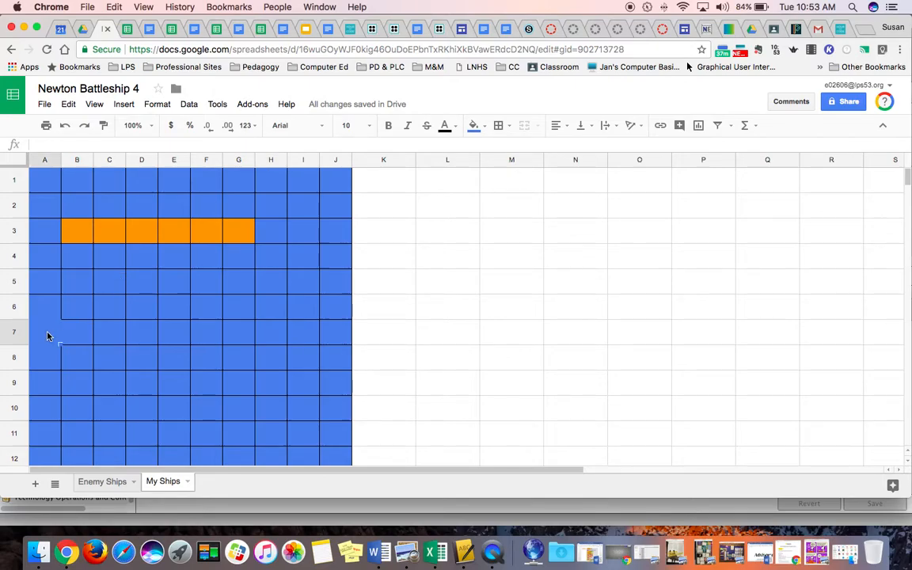
key("shift+Down")
key("shift+Down")
key("shift+Down")
key("shift+Down")
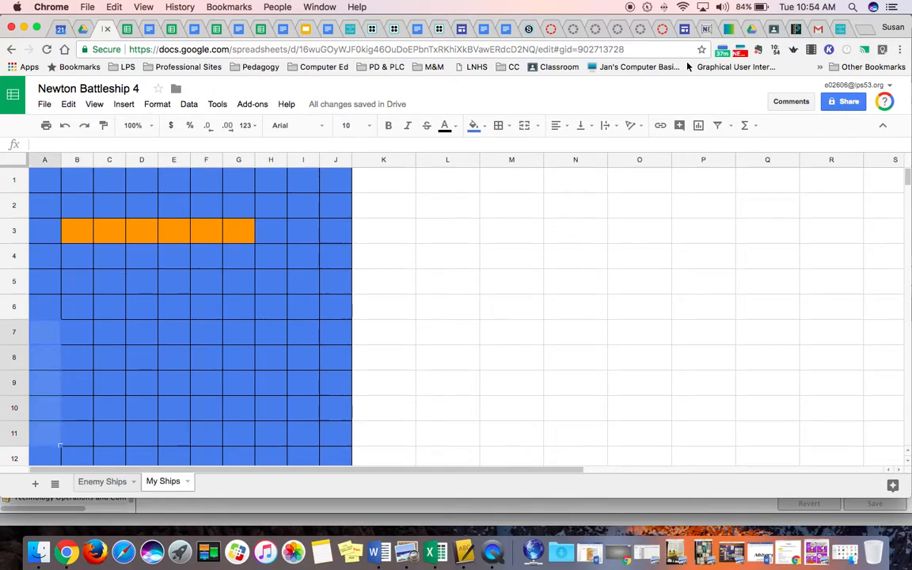
left_click(483, 128)
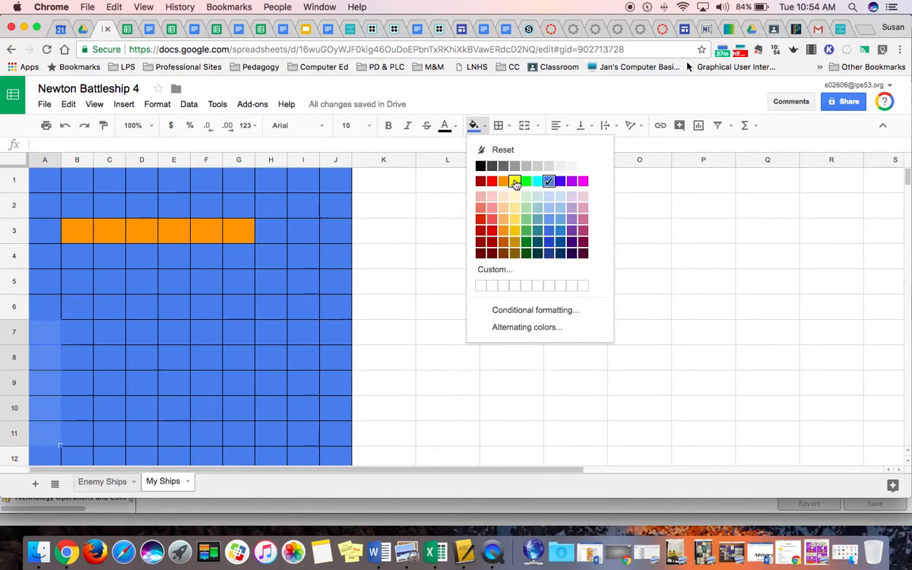
left_click(515, 181)
left_click(270, 236)
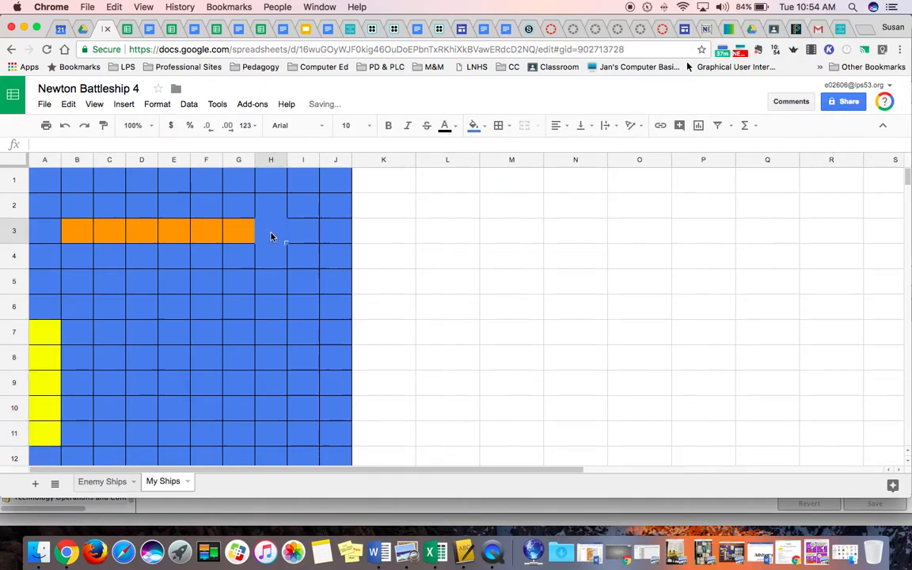
Fill cells G4 through G8 of My Ships yellow as the second five-cell battleship
left_click(239, 254)
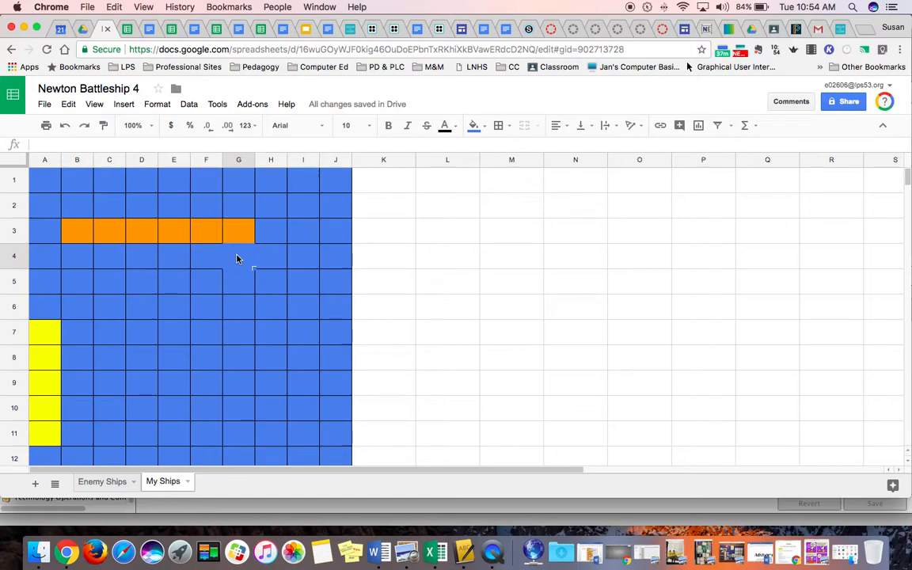
key("shift+Down")
key("shift+Down")
key("shift+Down")
key("shift+Down")
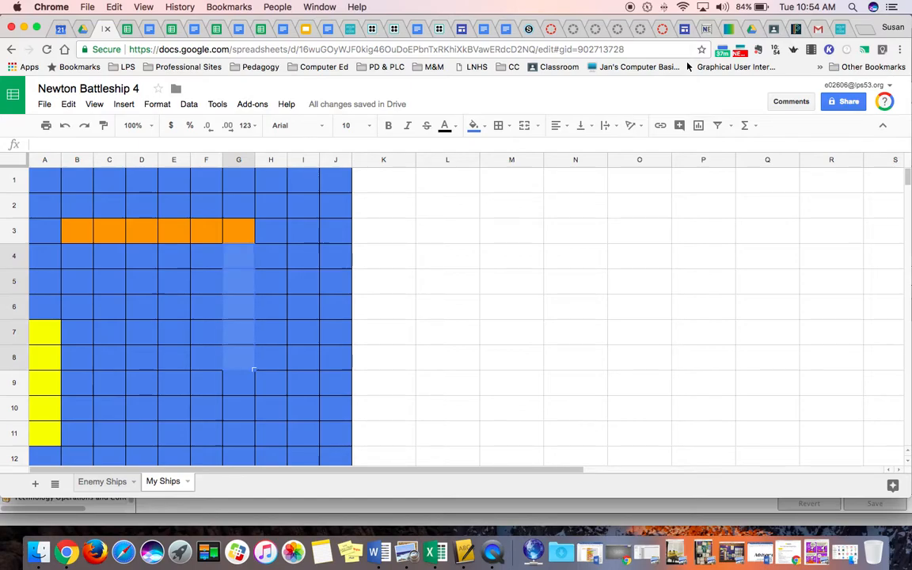
left_click(474, 127)
left_click(514, 181)
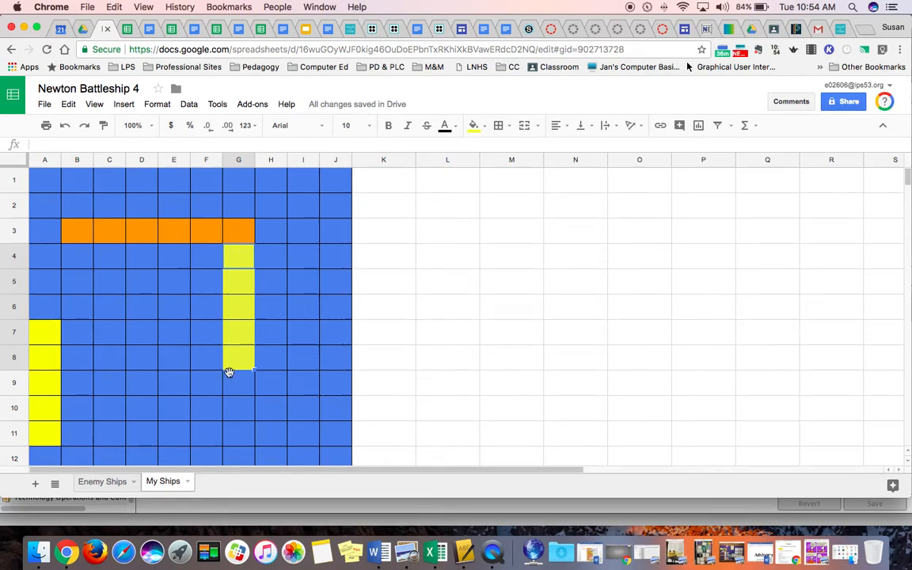
left_click(308, 392)
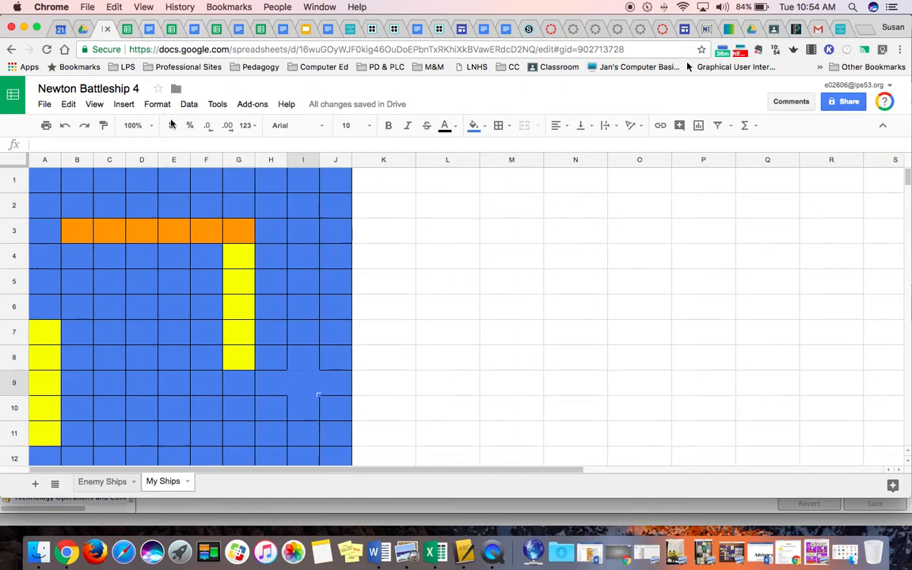
Examine the ship placement and hit and miss marks on both sheets of the Newton Battleship 2017-18 example spreadsheet
left_click(219, 30)
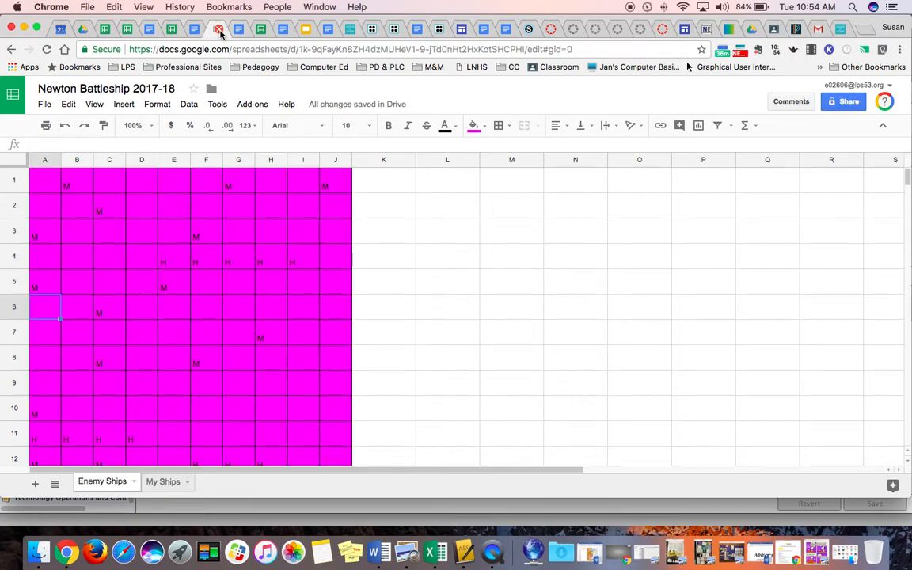
left_click(170, 483)
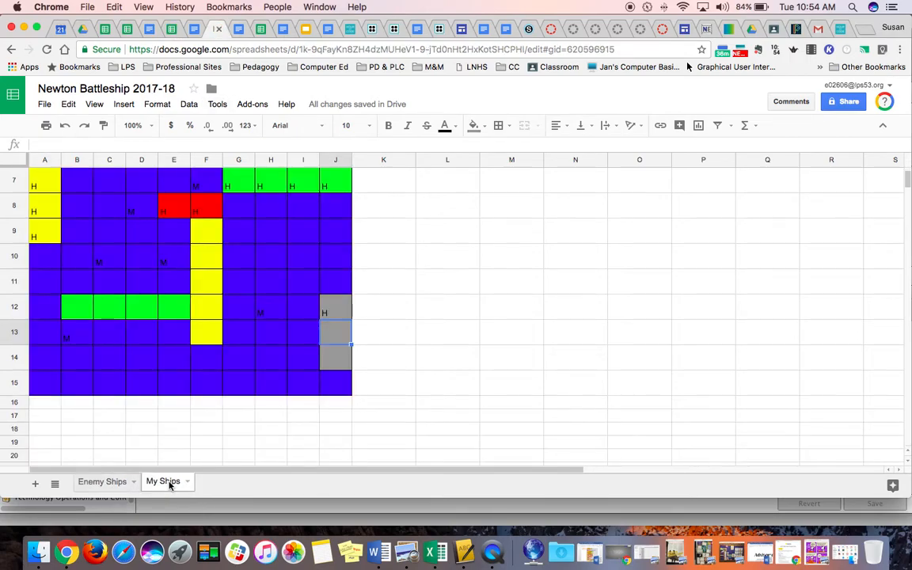
scroll(237, 305, "up", 2)
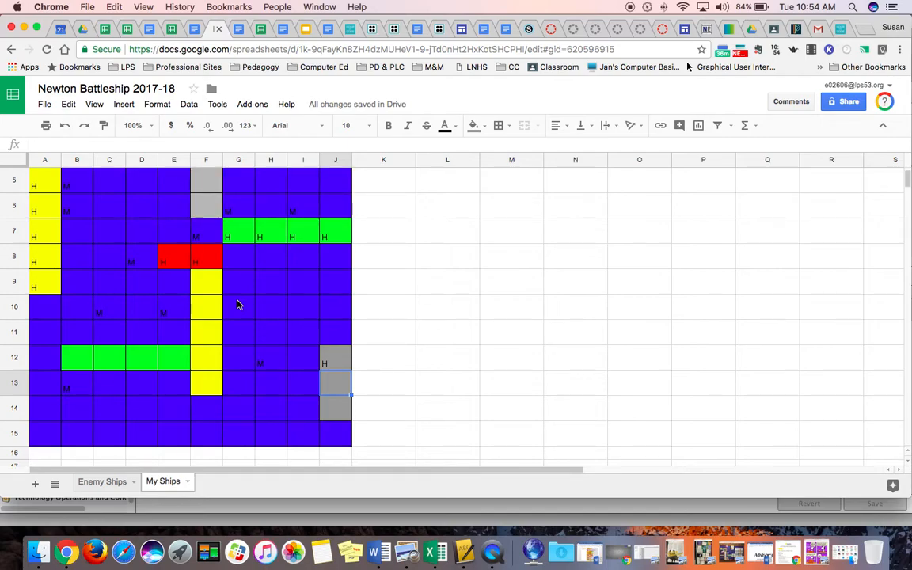
scroll(238, 305, "up", 1)
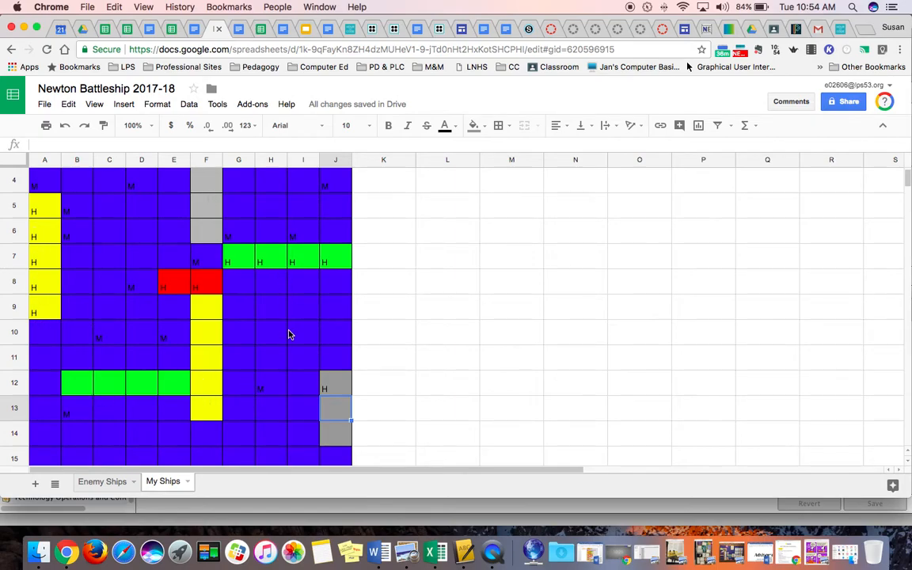
scroll(289, 334, "up", 3)
scroll(289, 334, "down", 1)
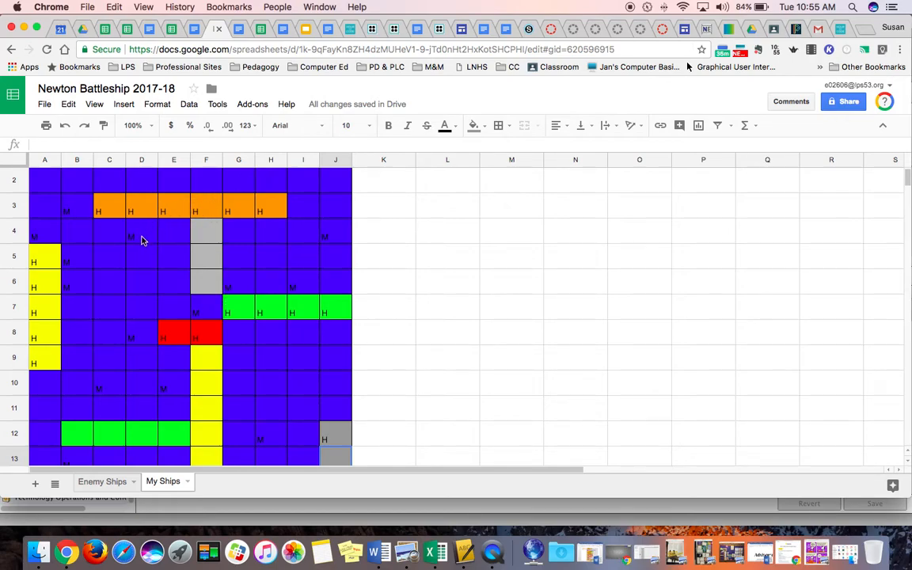
left_click(102, 484)
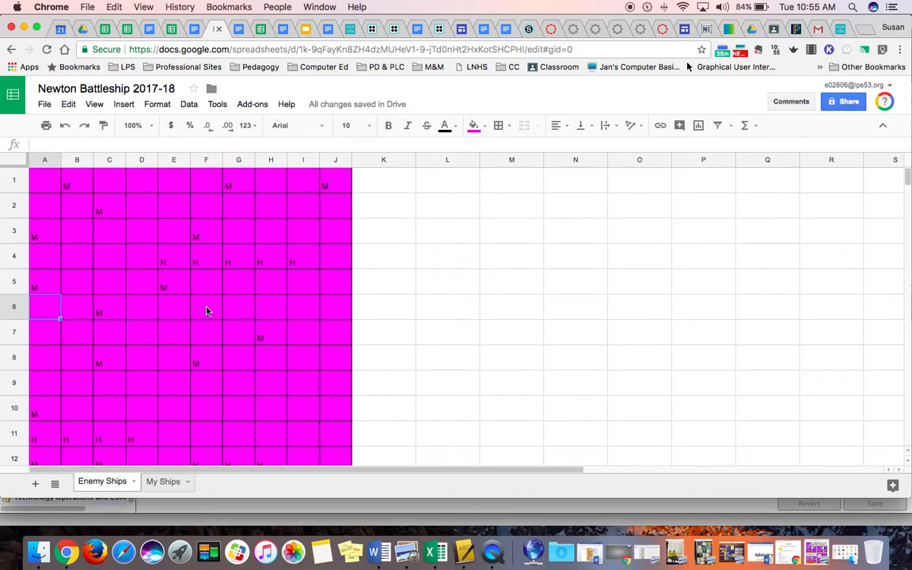
left_click(175, 261)
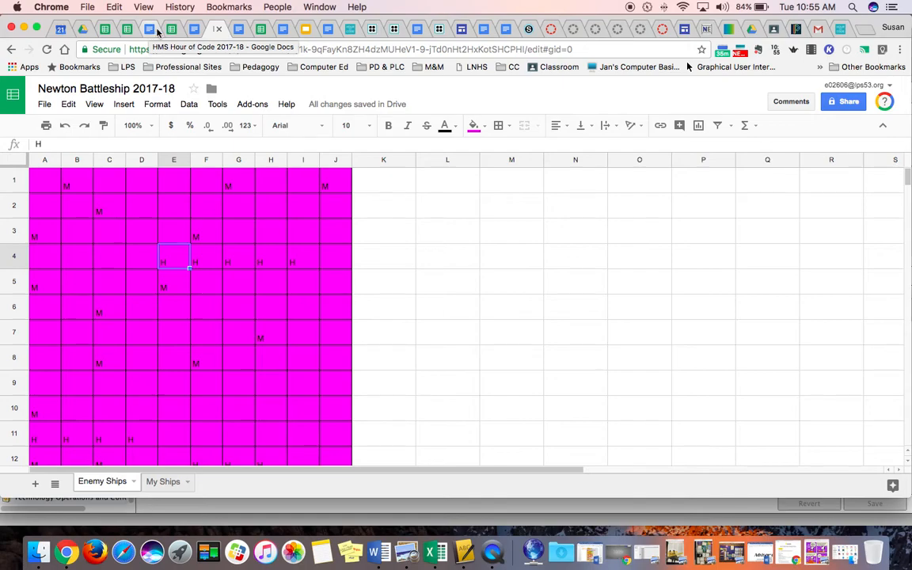
Read the turn-taking and marking rules under instruction 7 in the Battleship Instructions document, through to the end of the page
left_click(196, 33)
scroll(369, 311, "down", 5)
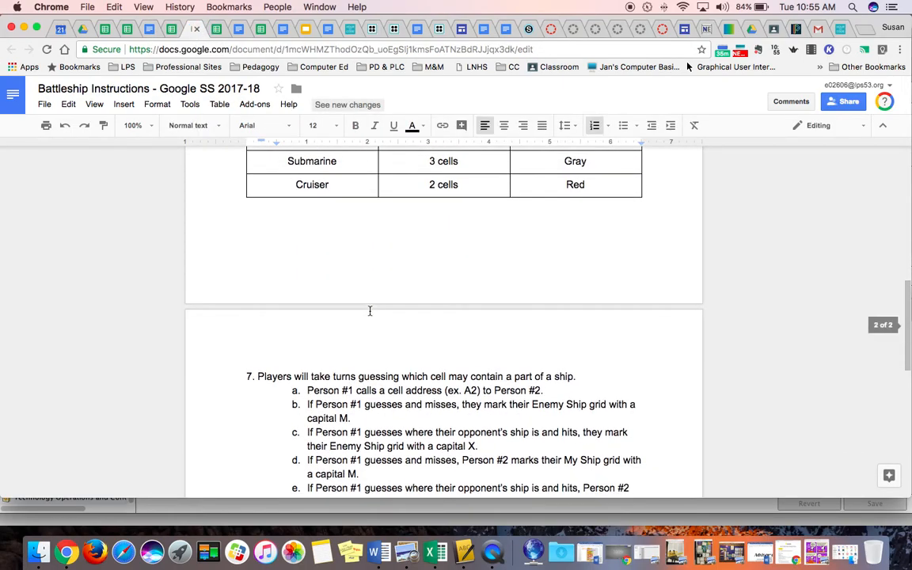
scroll(369, 311, "down", 5)
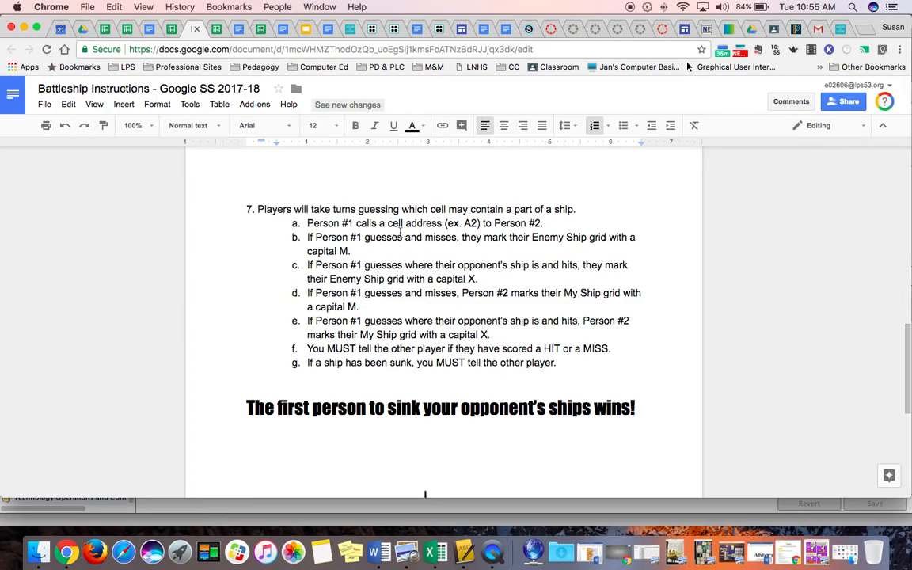
scroll(401, 230, "down", 10)
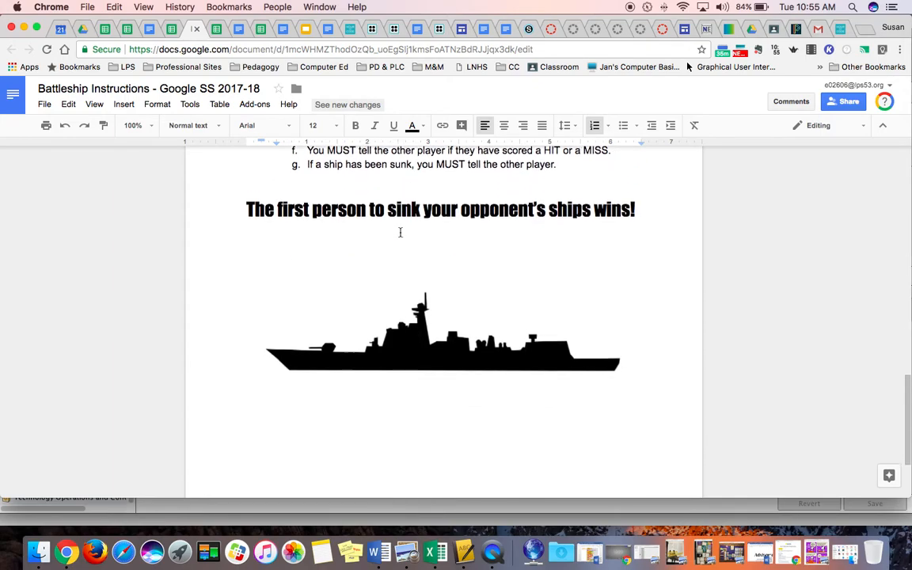
scroll(401, 232, "up", 10)
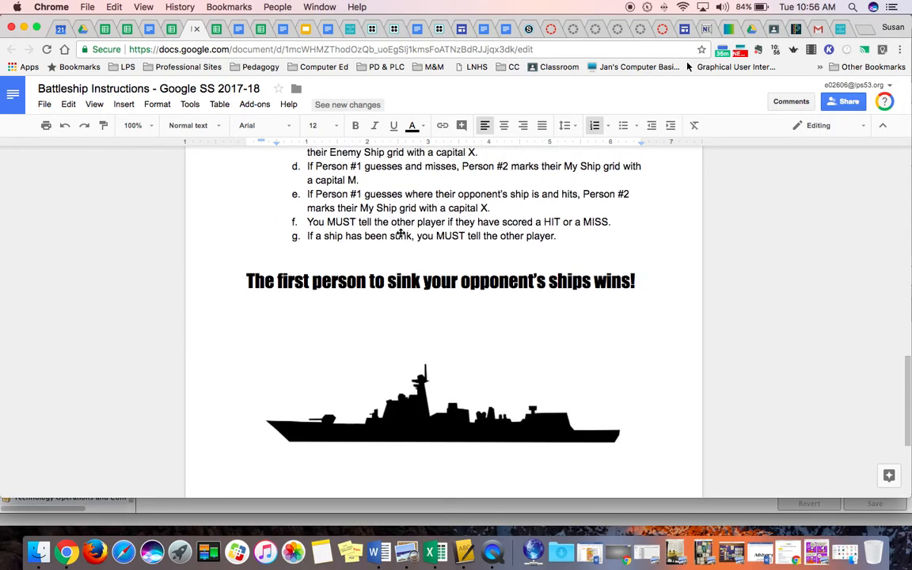
Return to the Newton Battleship 2017-18 example and inspect the marks on the orange ship in My Ships, selecting cell H3
left_click(218, 29)
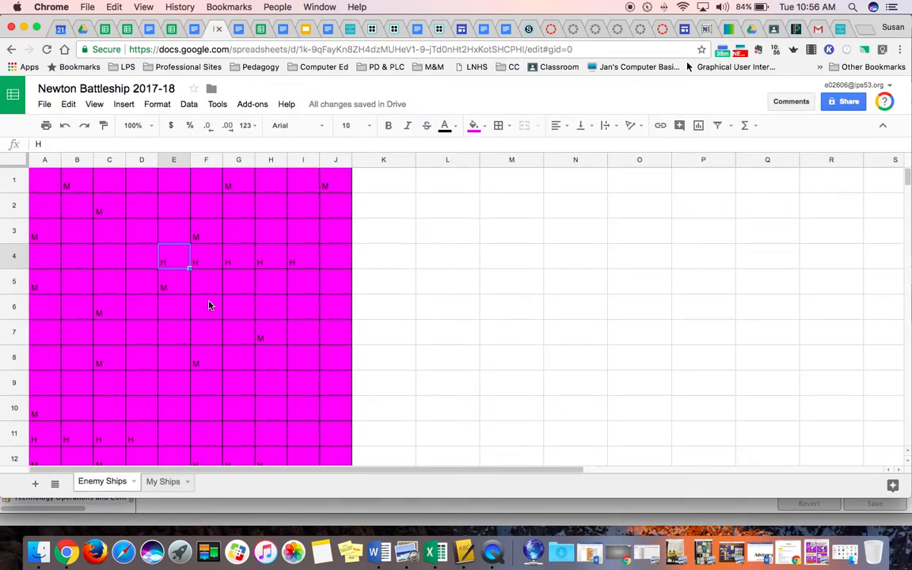
left_click(163, 482)
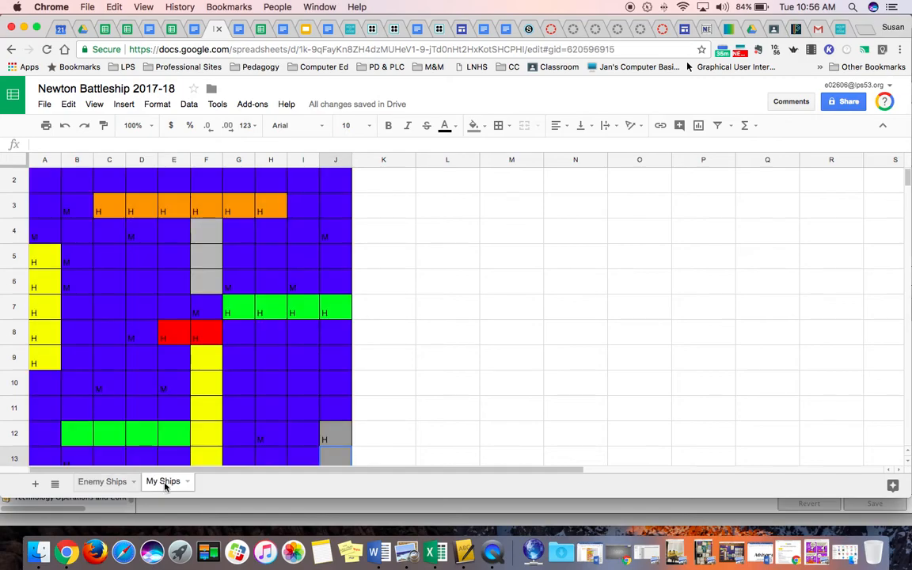
left_click(278, 208)
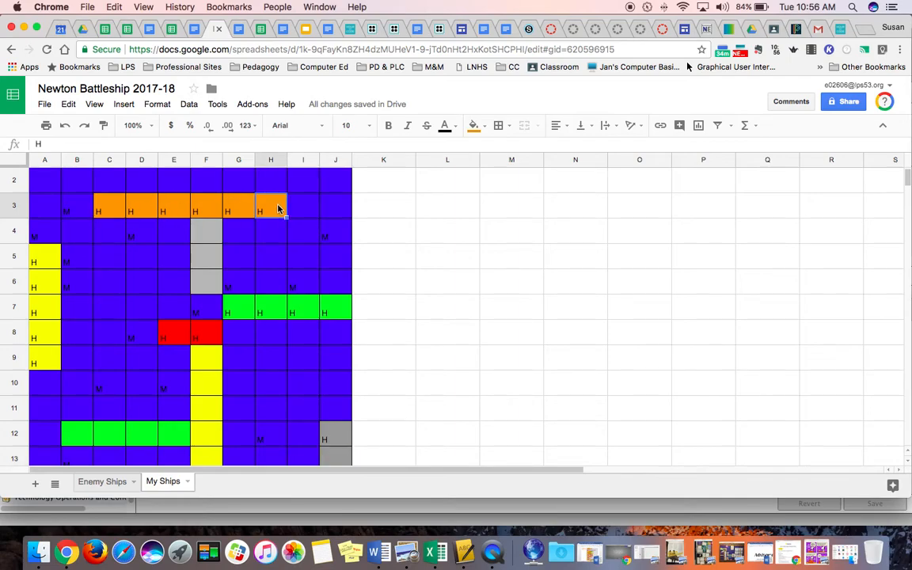